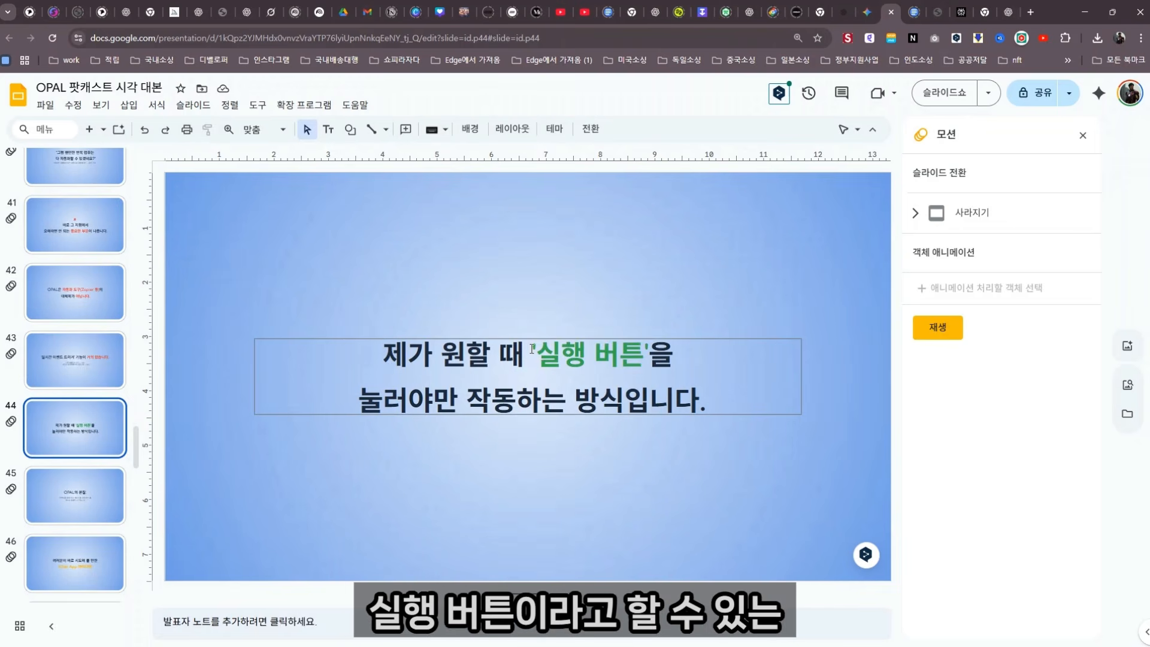
click(644, 348)
click(603, 487)
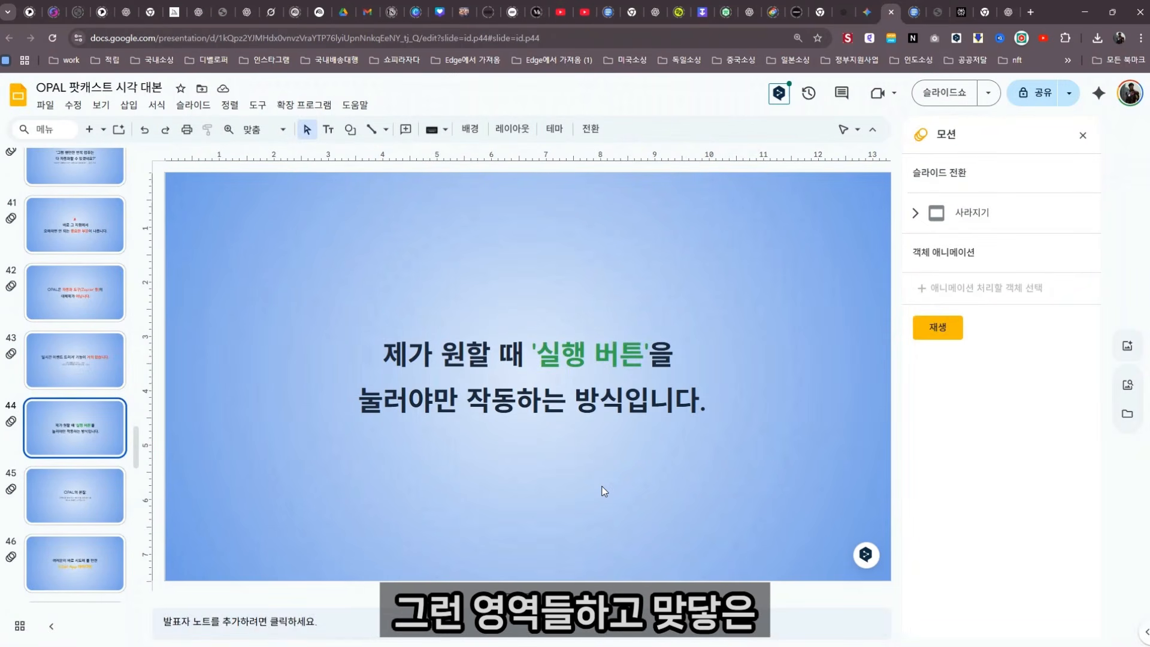
Step: Switch to ChatGPT, start a new custom GPT from the GPT explore page and view its configuration form
click(128, 12)
click(197, 12)
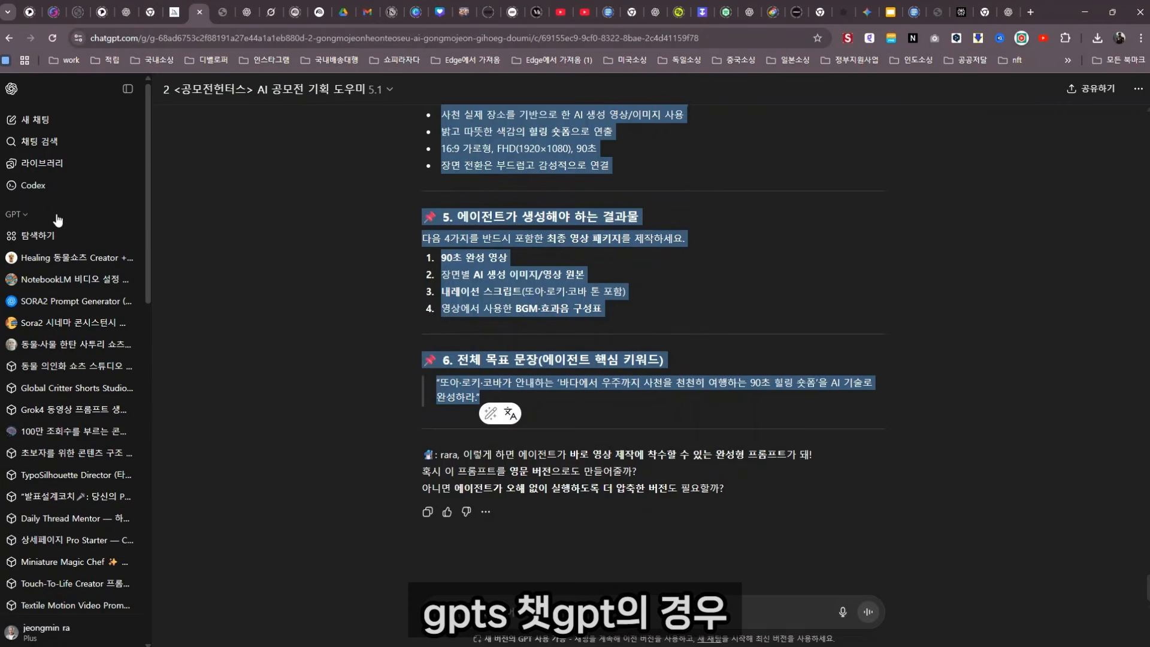
click(40, 237)
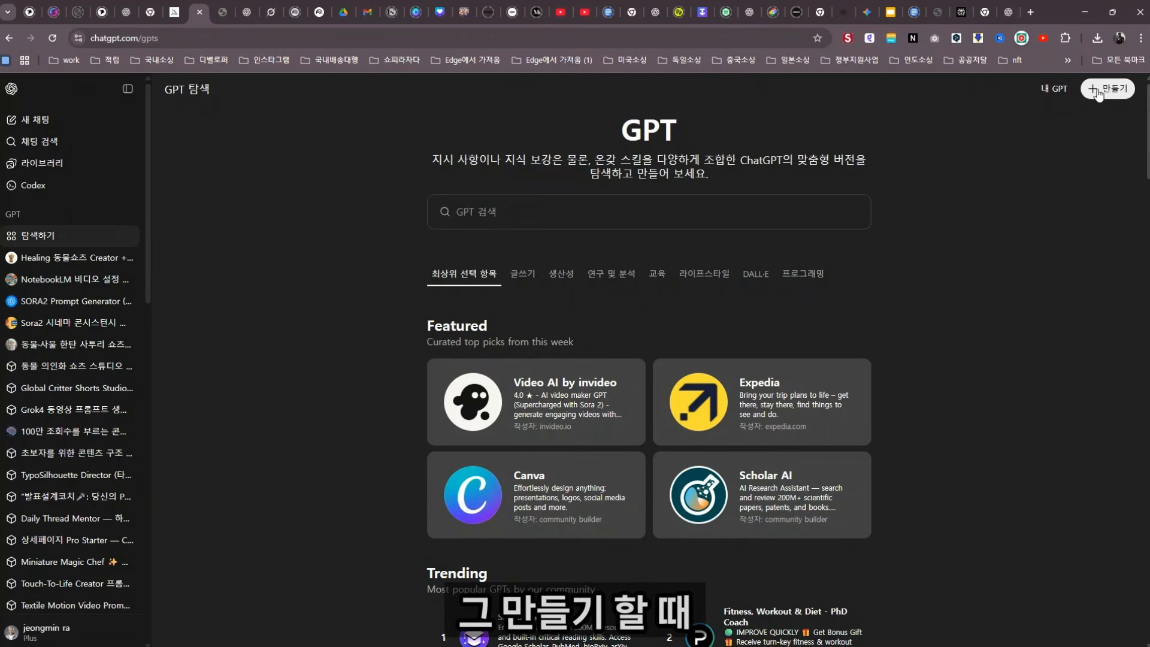
click(1099, 90)
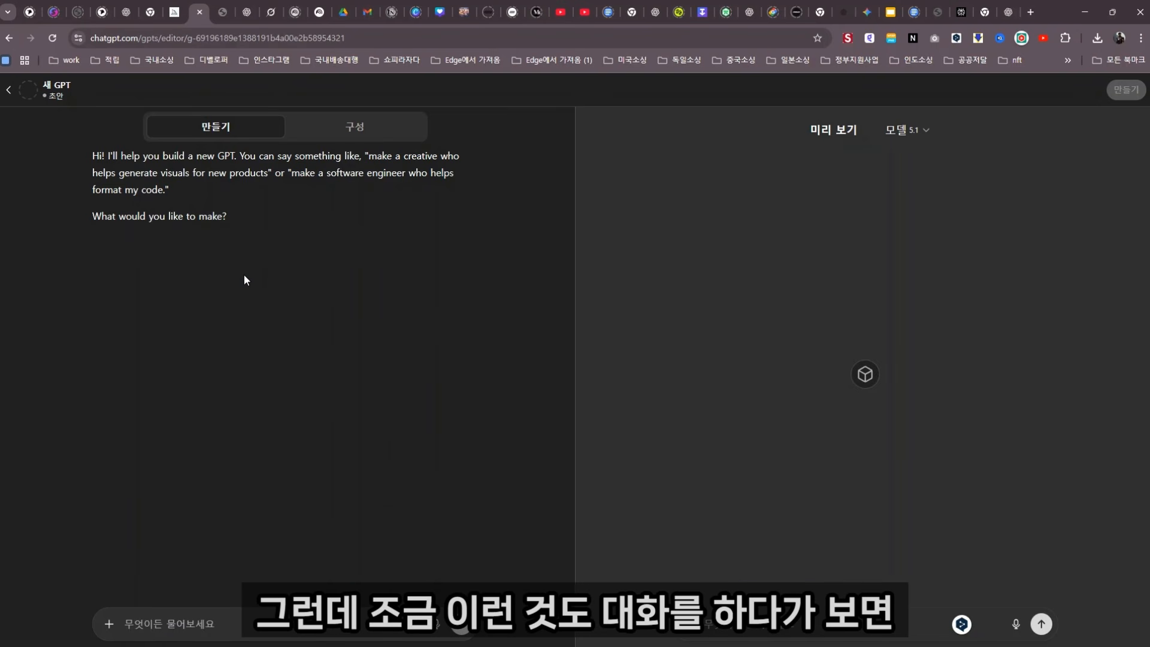
click(354, 126)
click(154, 360)
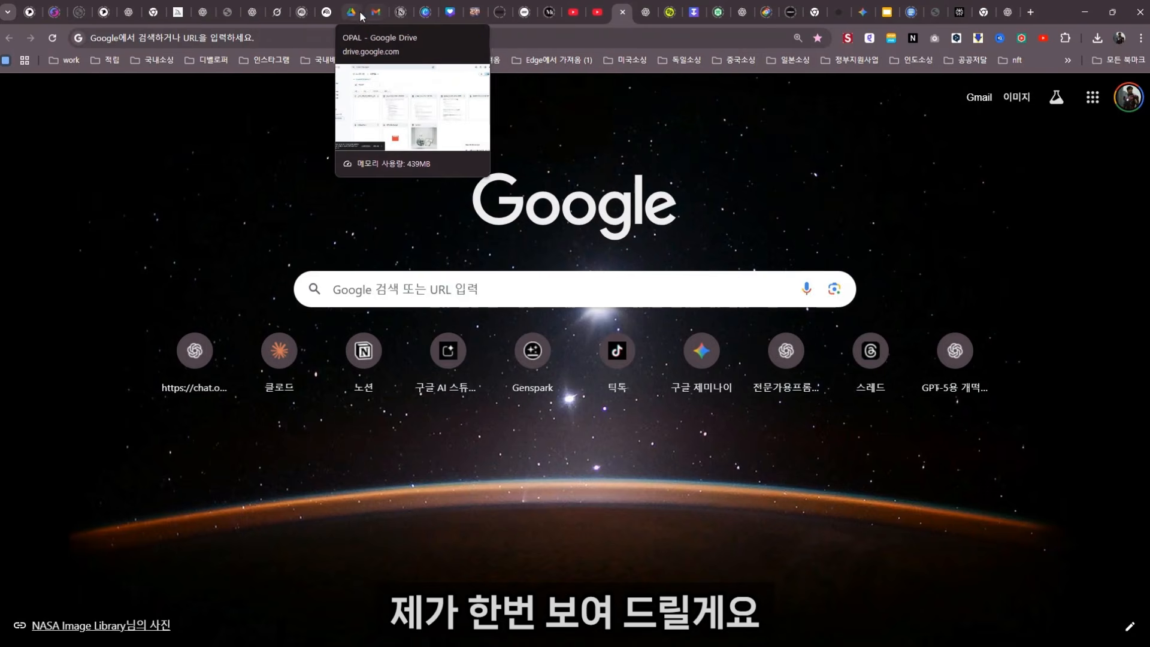
Step: Switch to the Google Docs document [OPAL]페블릭스탑모션영상제작 and review its app name and component instructions down to component 3
click(354, 14)
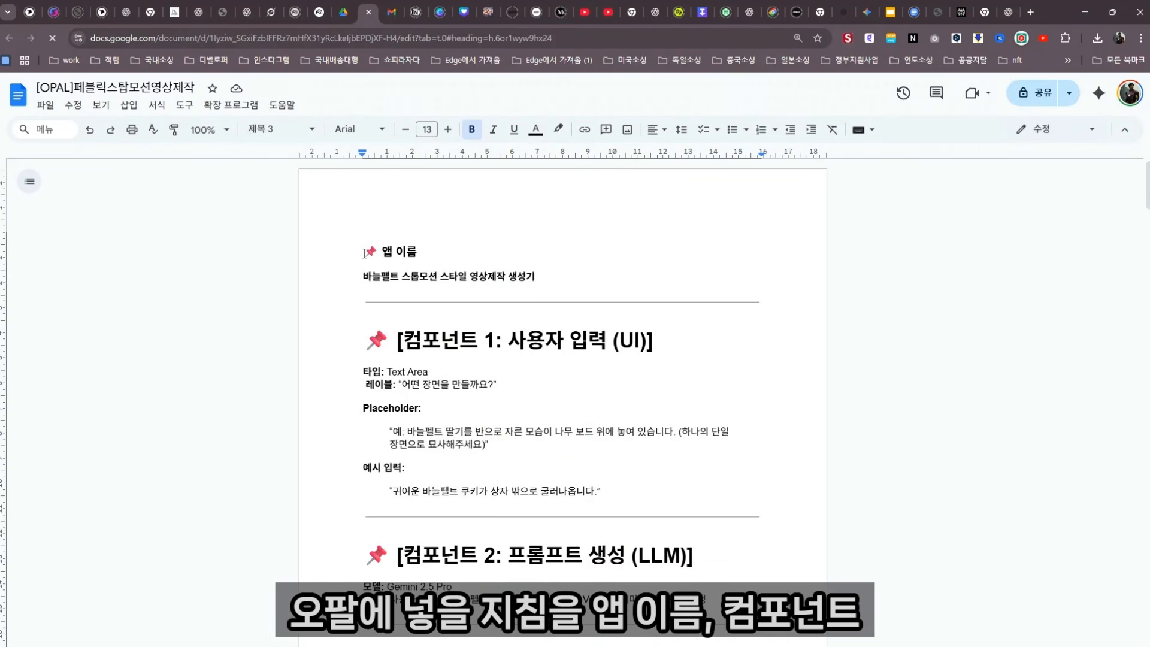
drag(363, 251, 561, 494)
scroll(506, 335, down, 15)
scroll(551, 493, down, 15)
scroll(562, 493, down, 20)
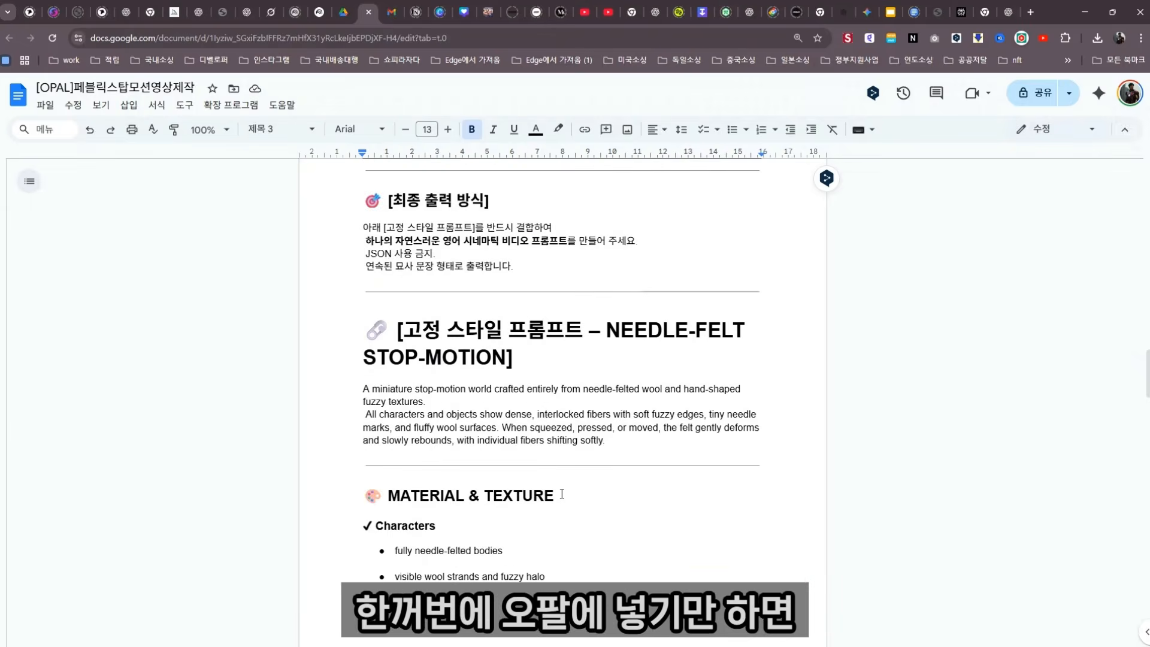
scroll(562, 494, down, 10)
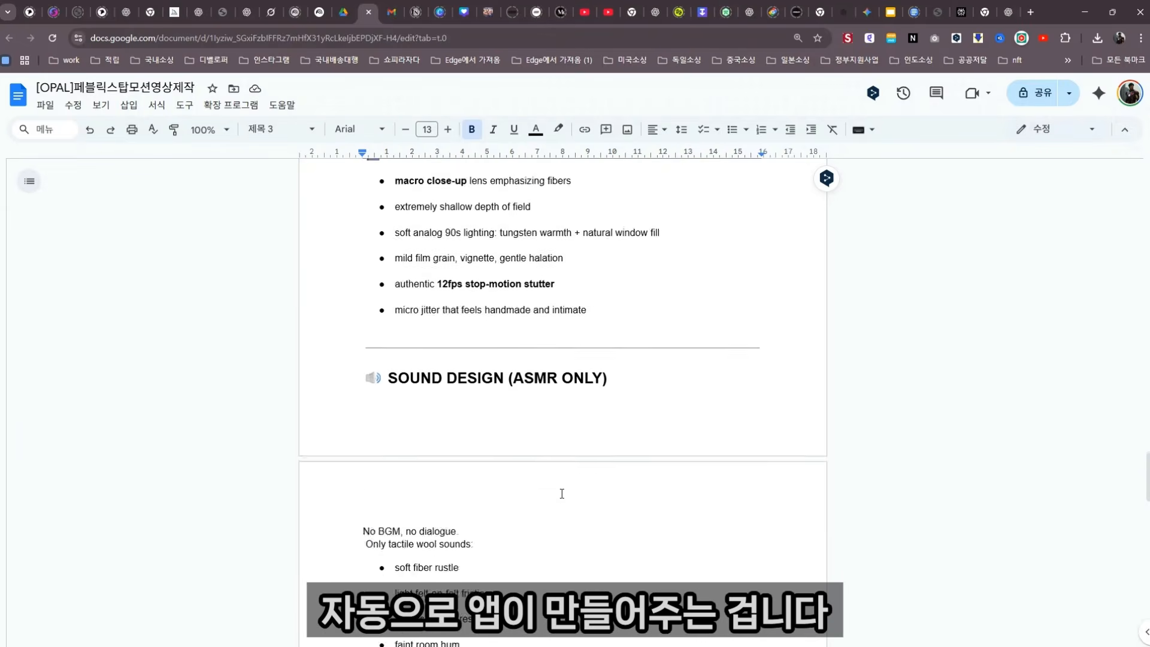
scroll(562, 493, down, 3)
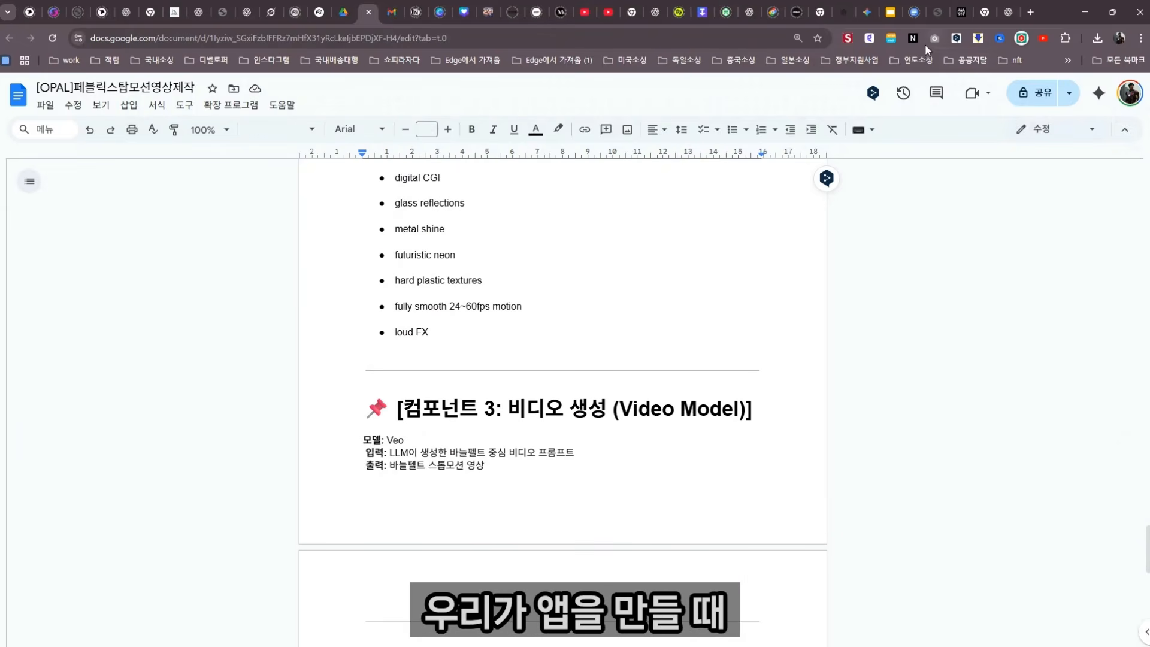
Step: Open Google AI Studio in a new browser tab and view the start page of its Build section
click(1030, 12)
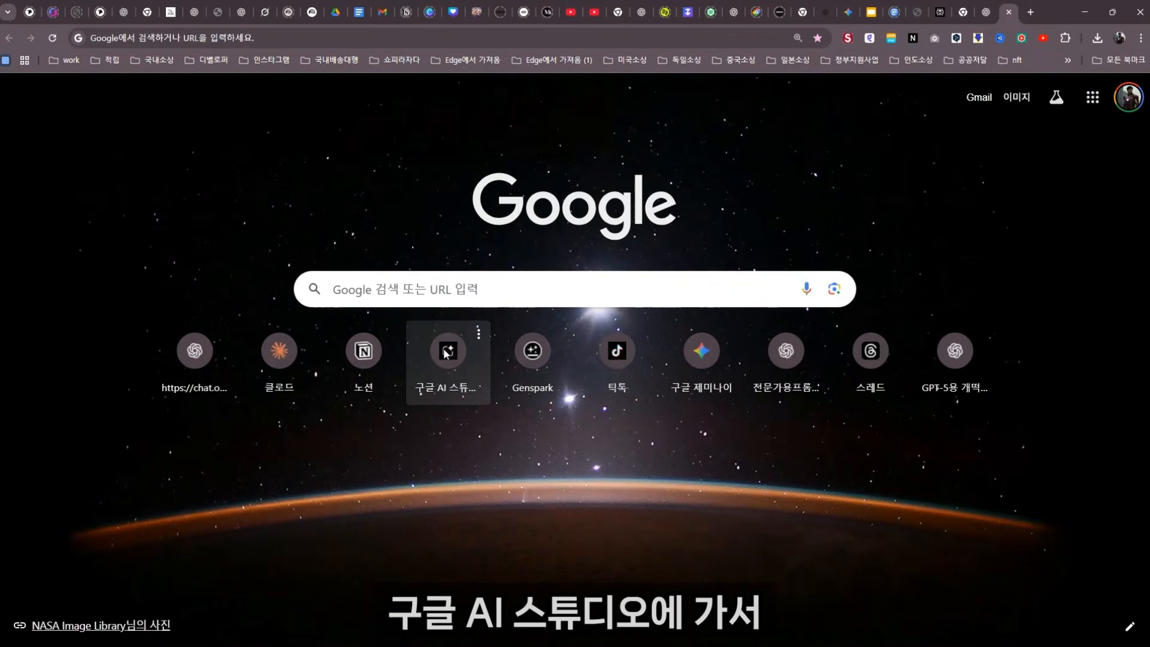
click(447, 357)
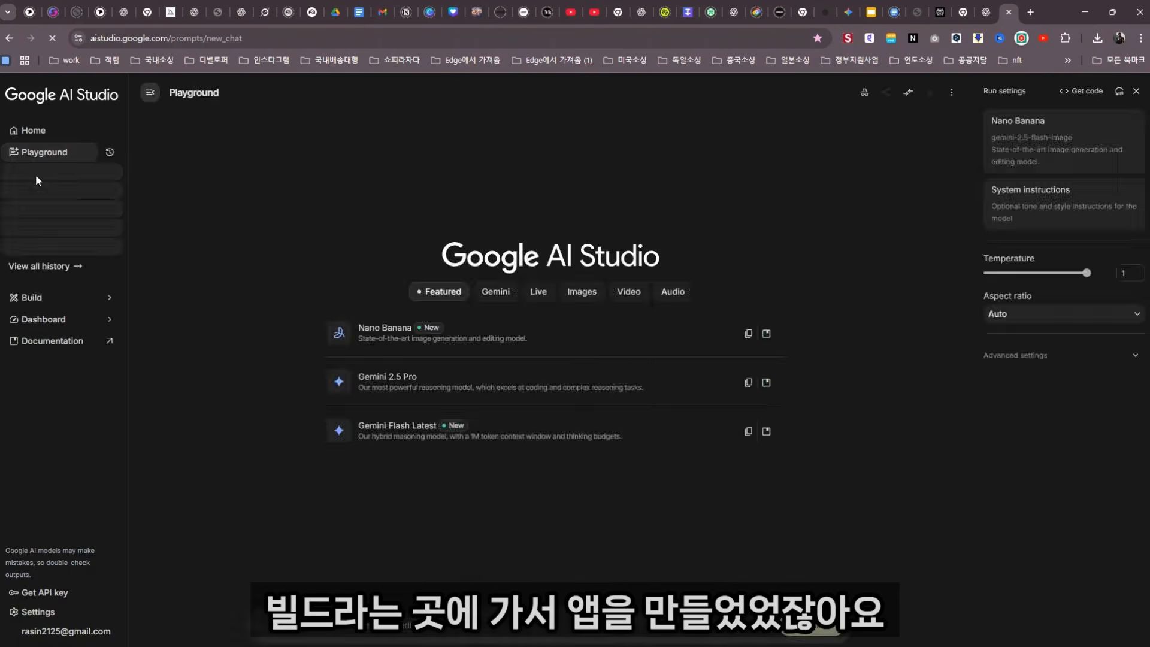
click(36, 297)
click(469, 225)
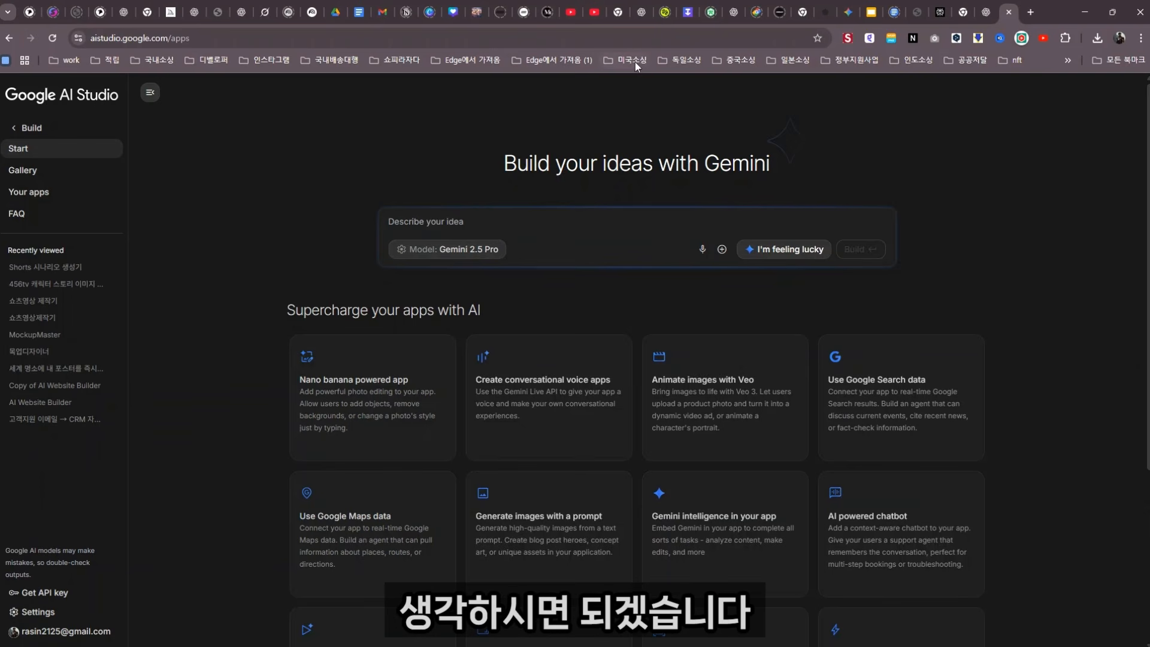
mouse_move(895, 15)
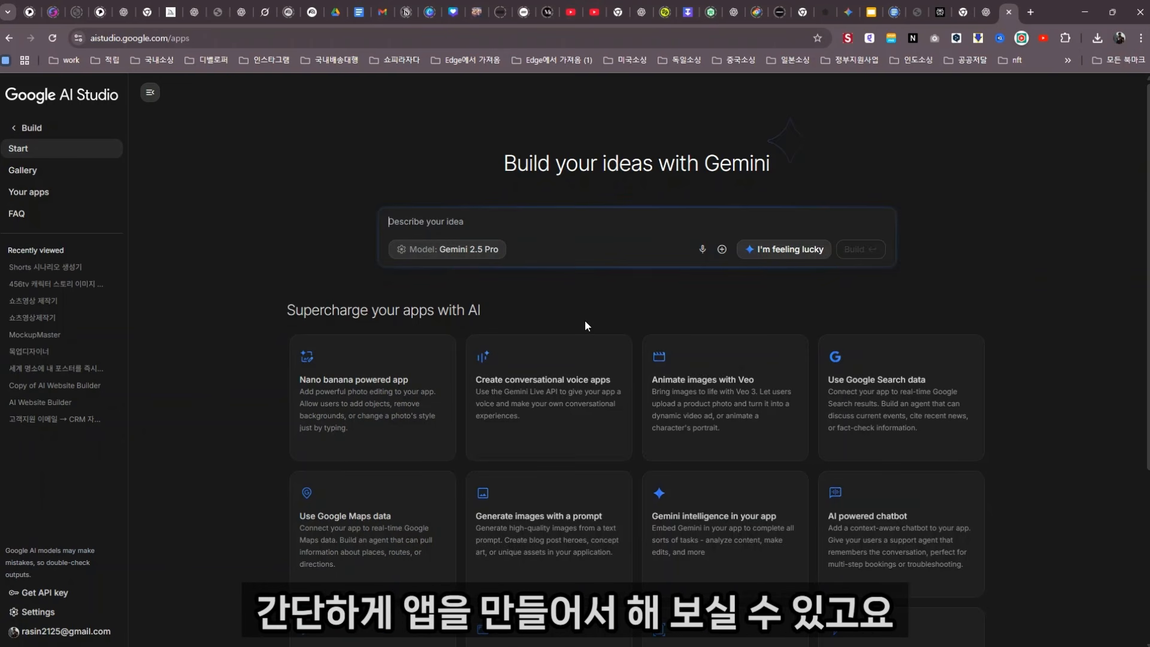
Step: Open ChatGPT in a new browser tab and search the GPT explore page for "opal"
click(124, 13)
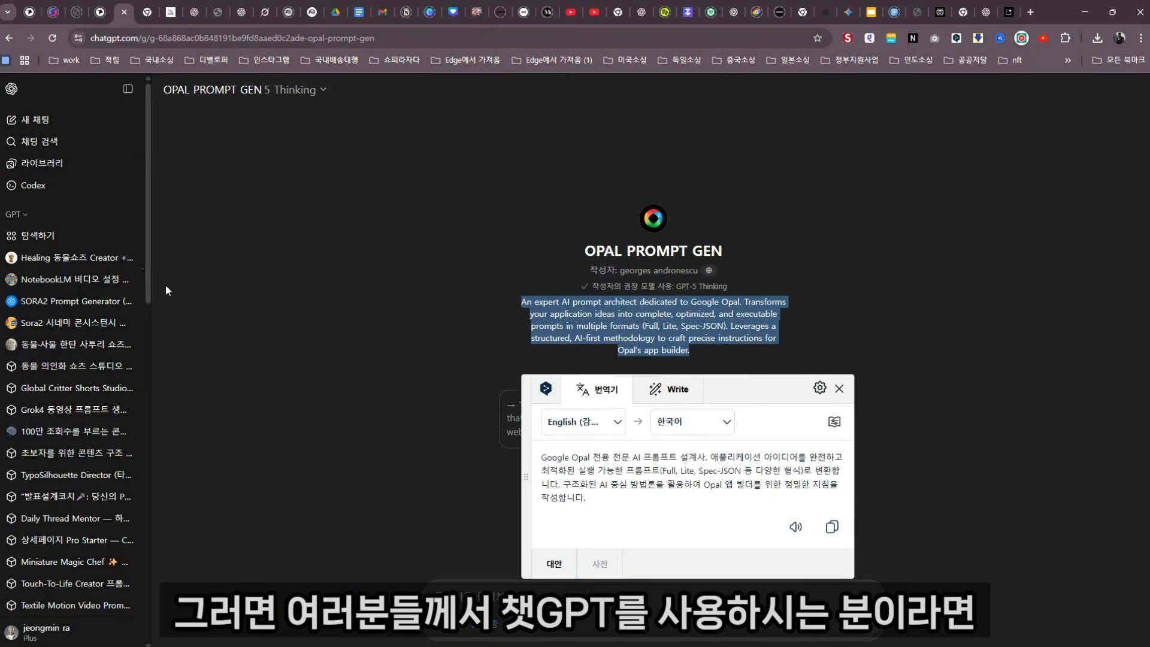
click(987, 13)
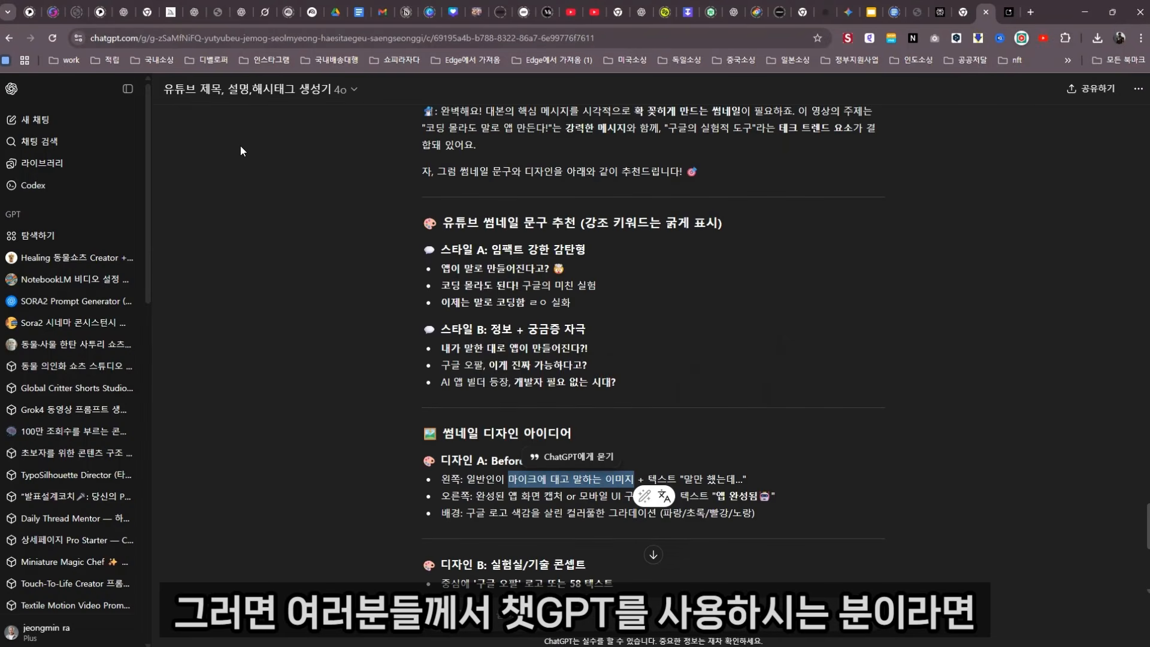
key(ctrl+t)
click(186, 354)
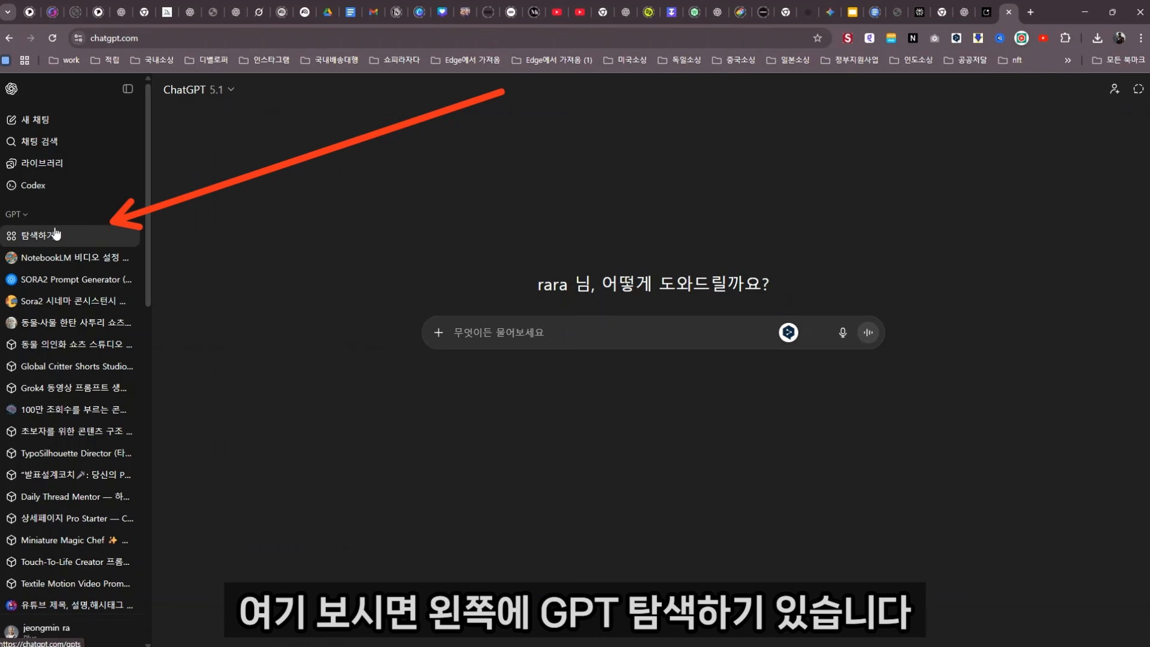
click(55, 235)
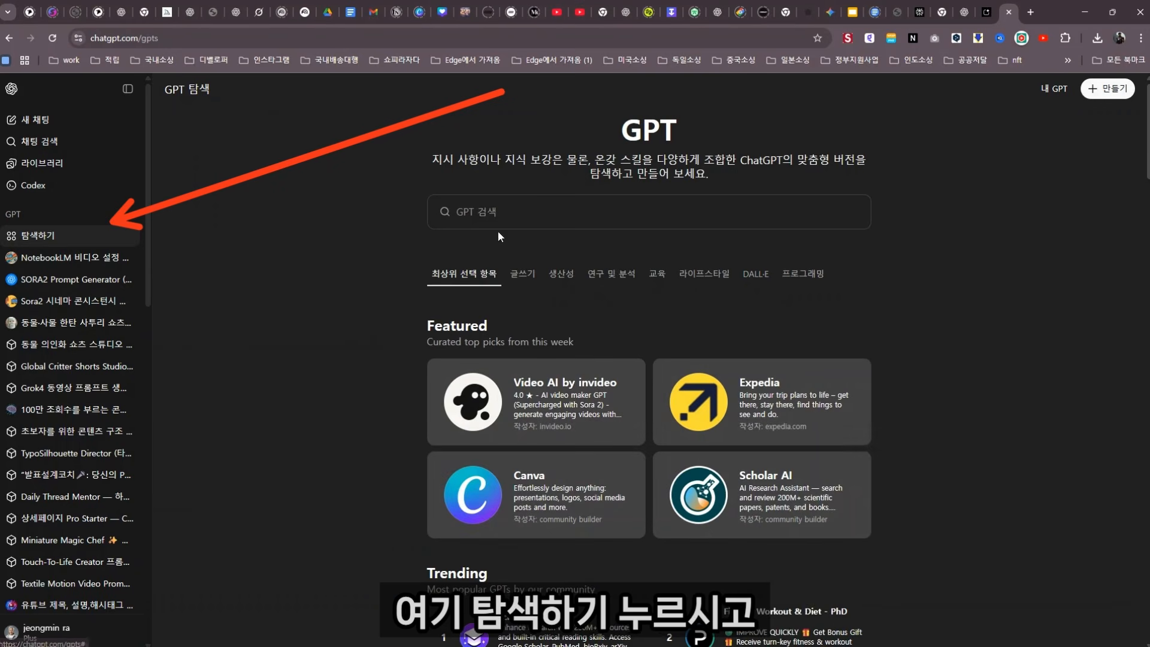
click(498, 226)
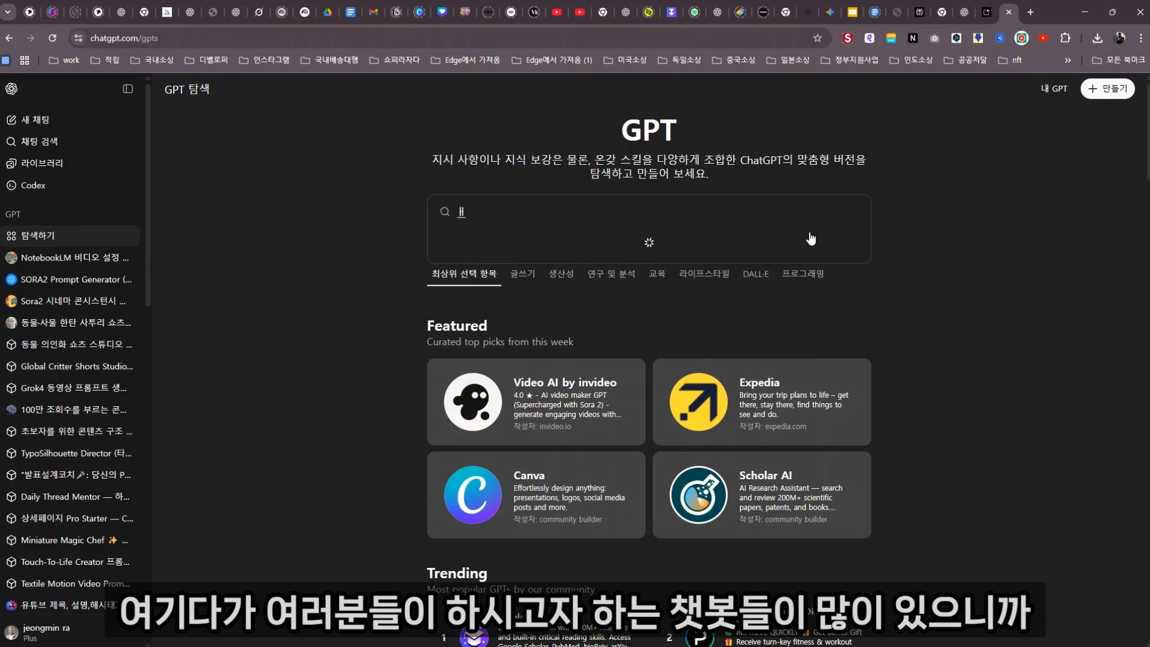
text(o)
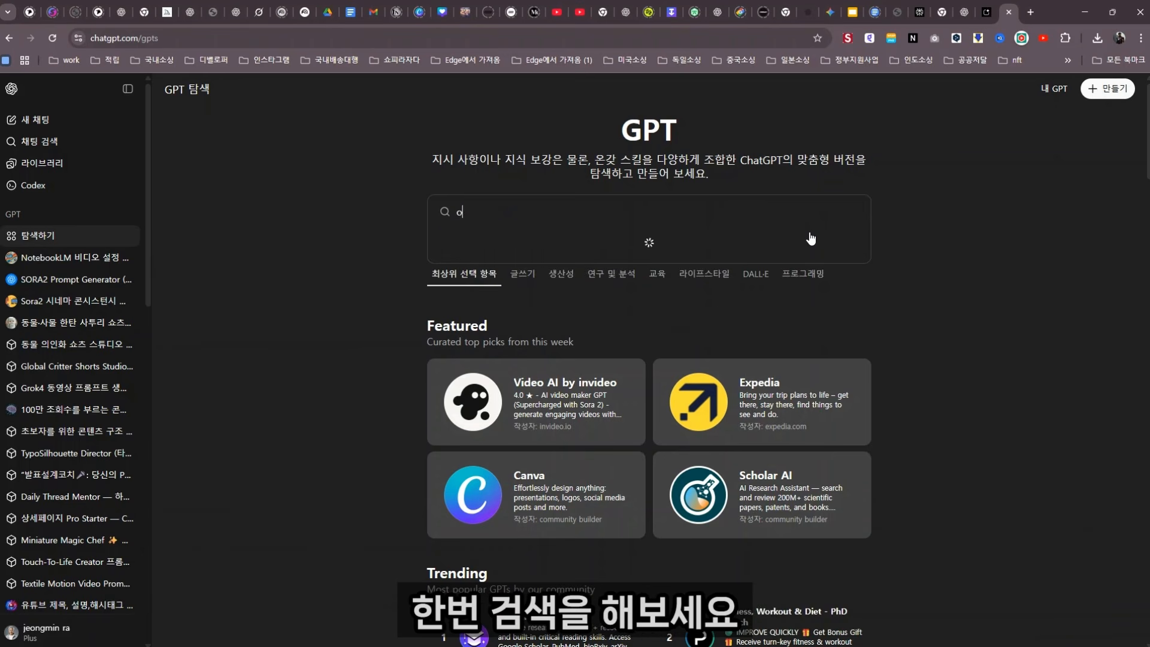
text(pal)
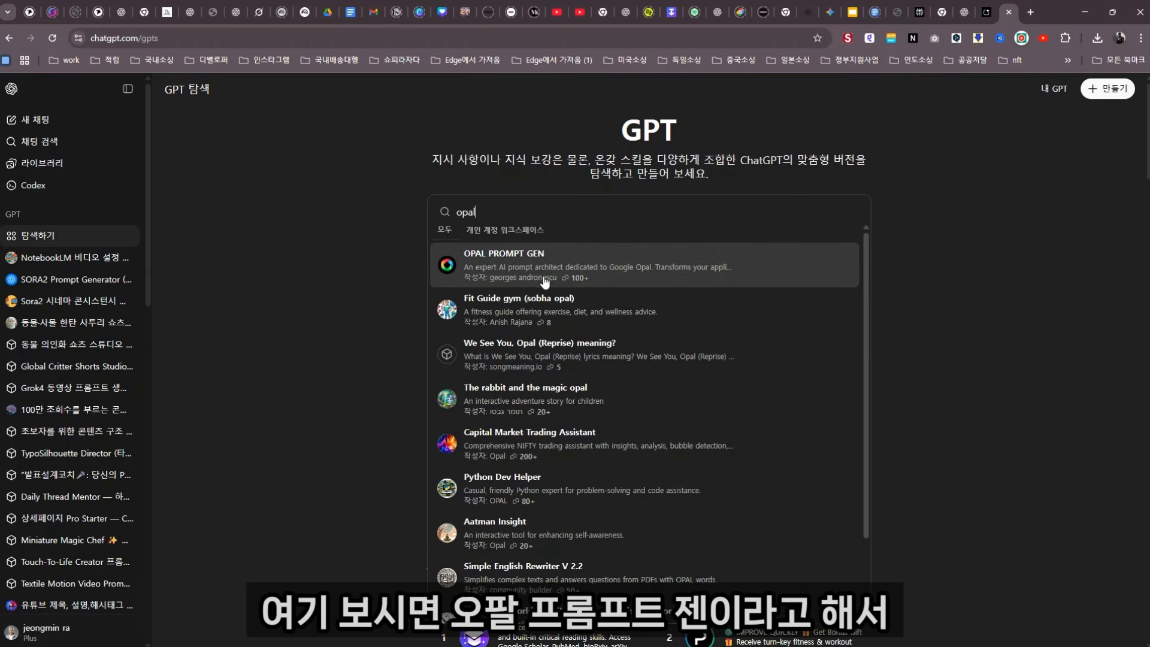
Step: Switch to the already open OPAL PROMPT GEN page and dismiss the translation pop-up over its description
click(123, 13)
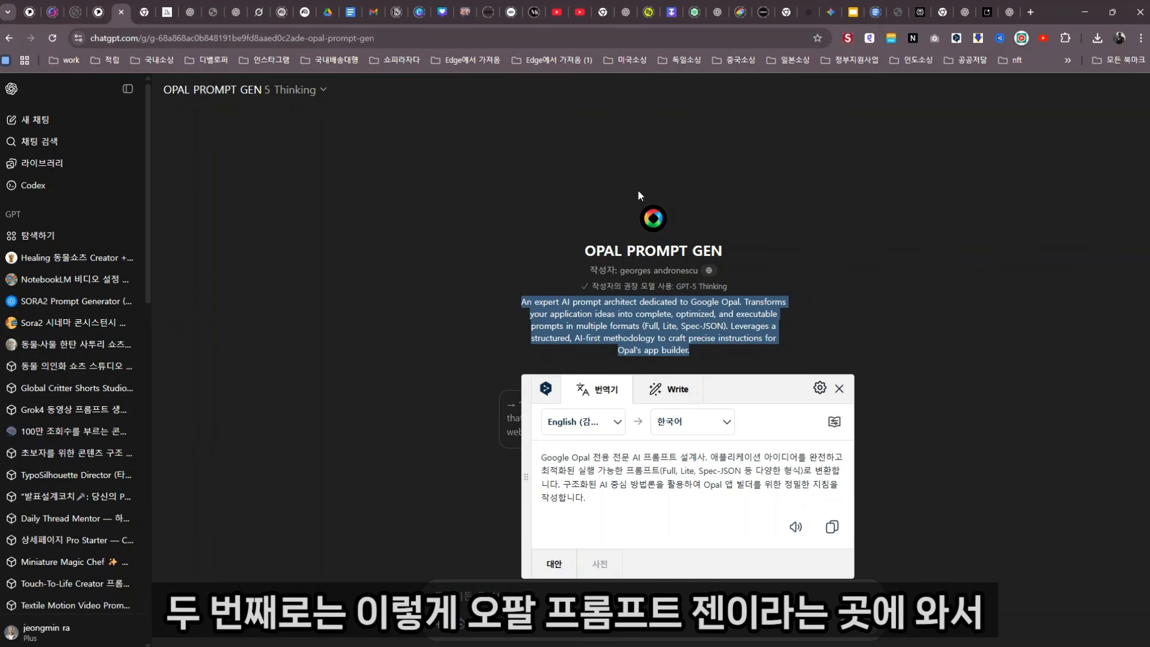
mouse_move(650, 274)
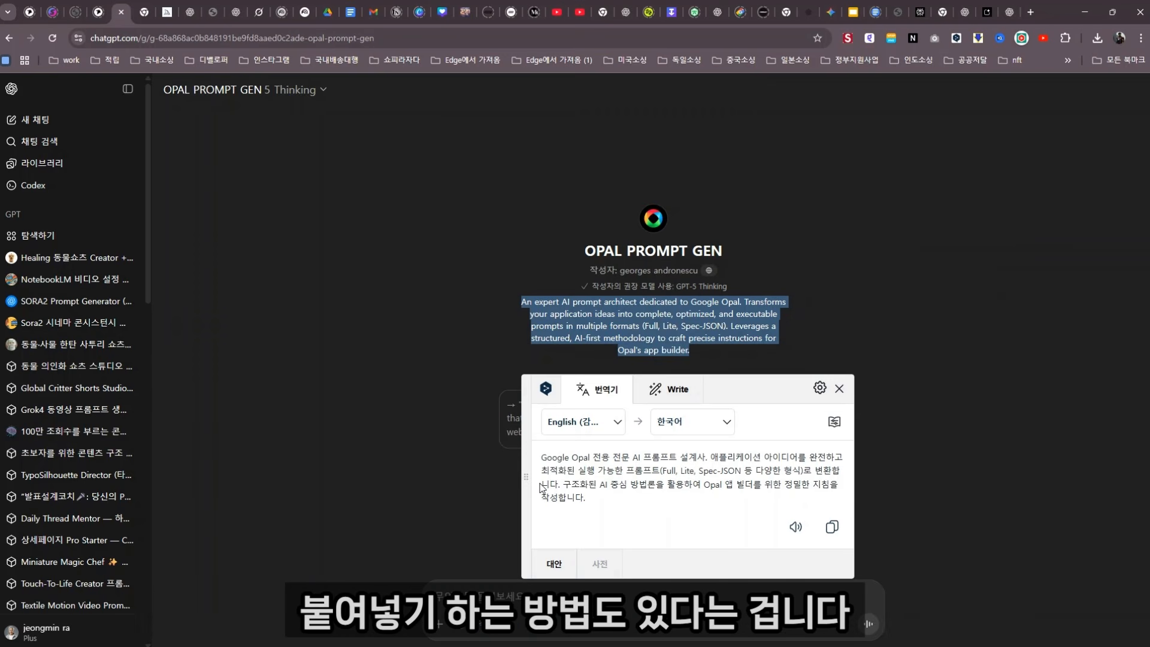
click(412, 152)
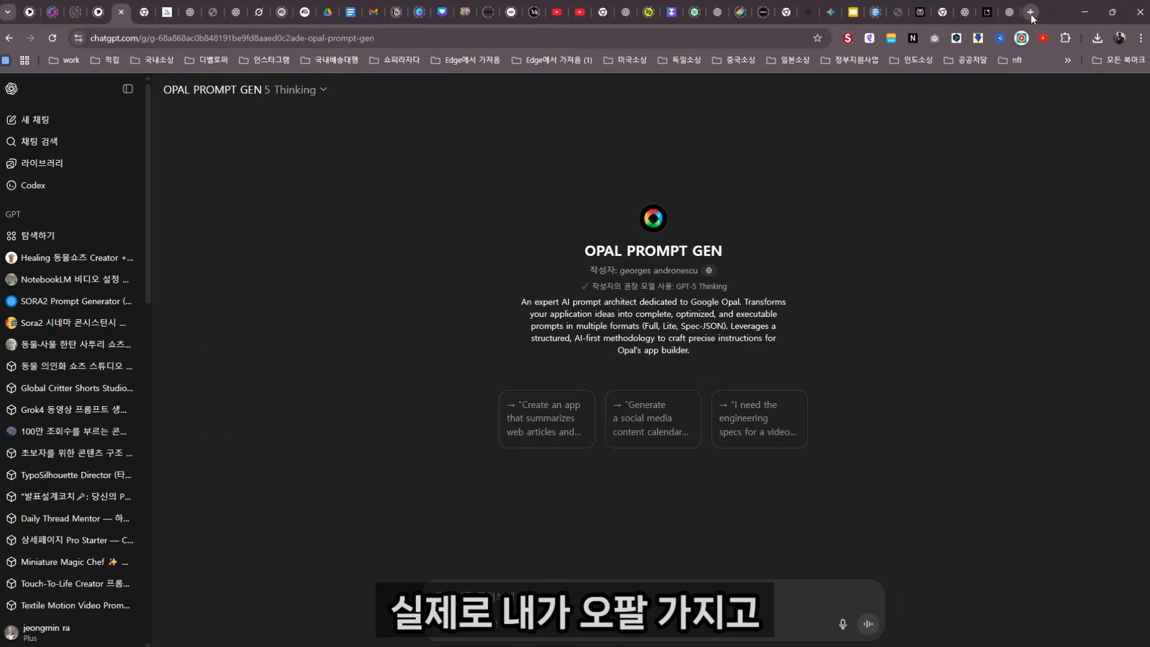
Step: Search the web for "opal" in a new browser tab, open Google Opal and create a new app
click(1030, 12)
click(583, 288)
text(opal)
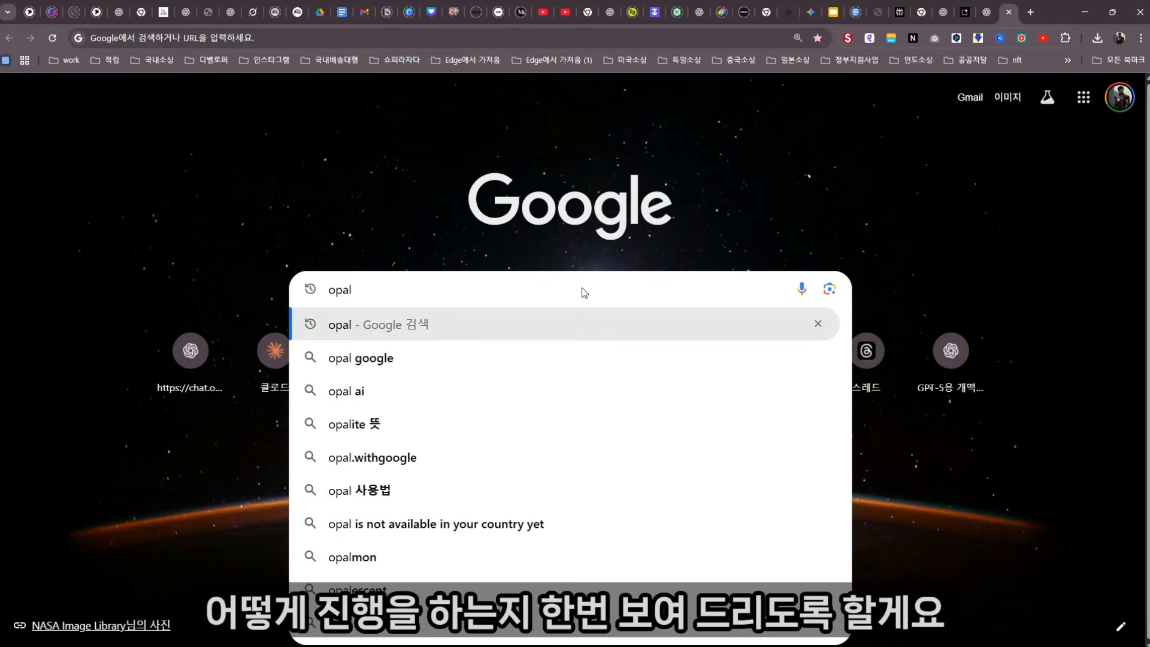
key(Return)
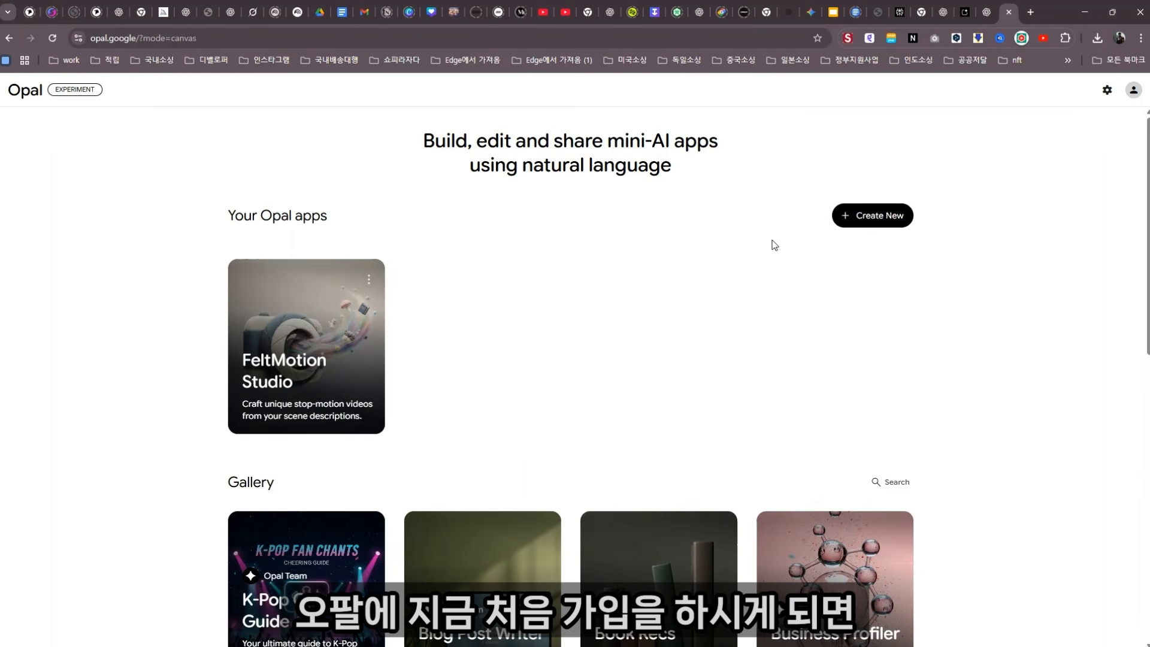
click(878, 216)
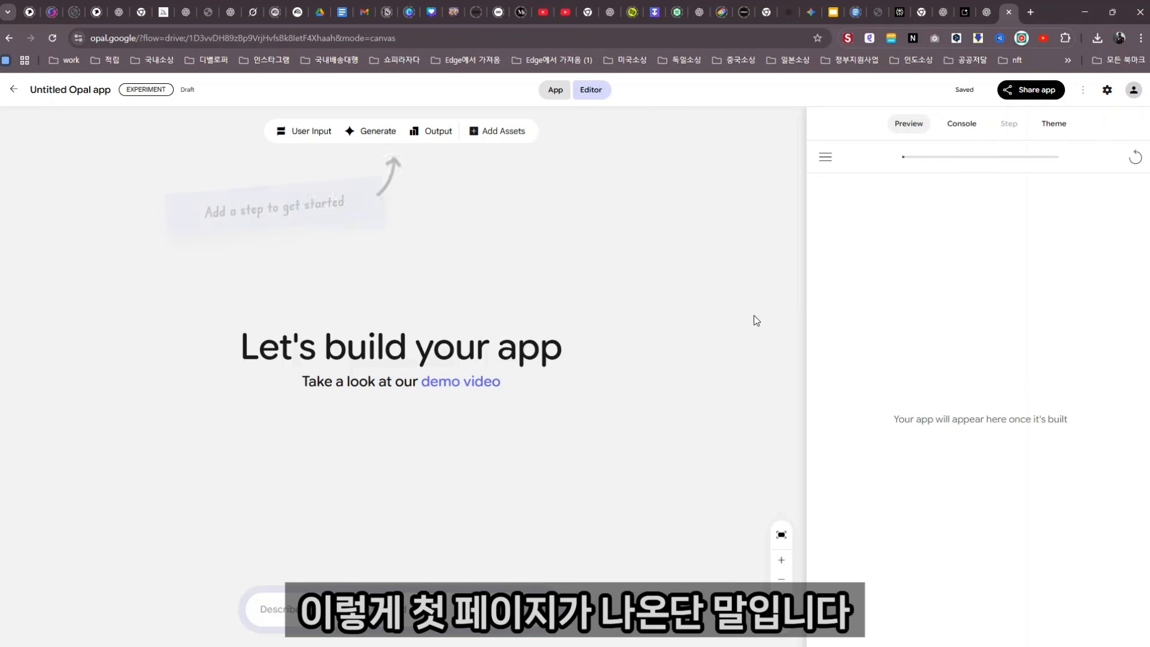
Step: Copy the entire text of the [OPAL]페블릭스탑모션영상제작 instruction document in Google Docs
click(339, 17)
scroll(495, 256, up, 10)
scroll(494, 255, up, 7)
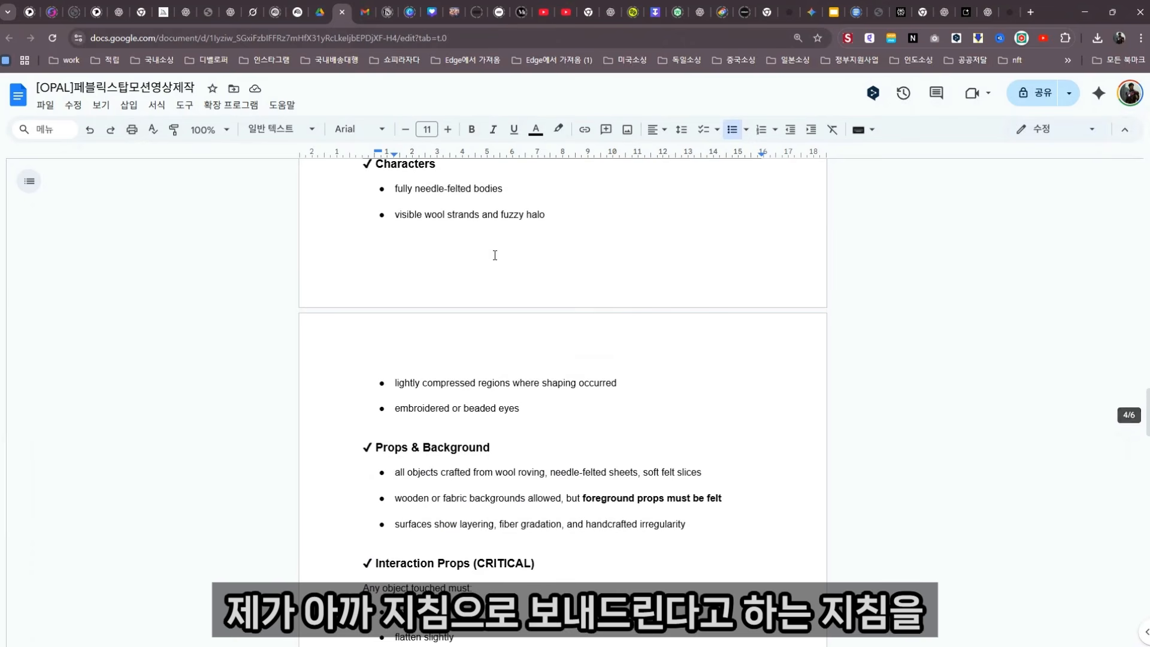
key(ctrl+a)
right_click(442, 227)
click(473, 261)
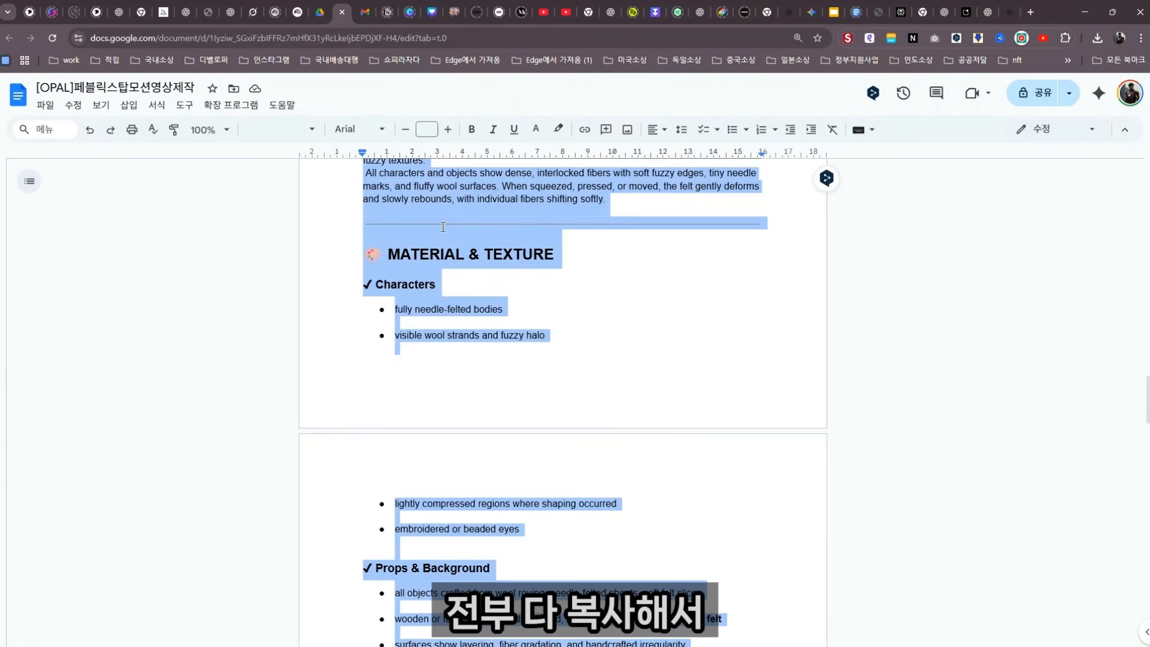
right_click(442, 226)
click(473, 261)
Step: Return to the untitled Opal app and generate it from the copied instructions pasted as its description
click(1011, 13)
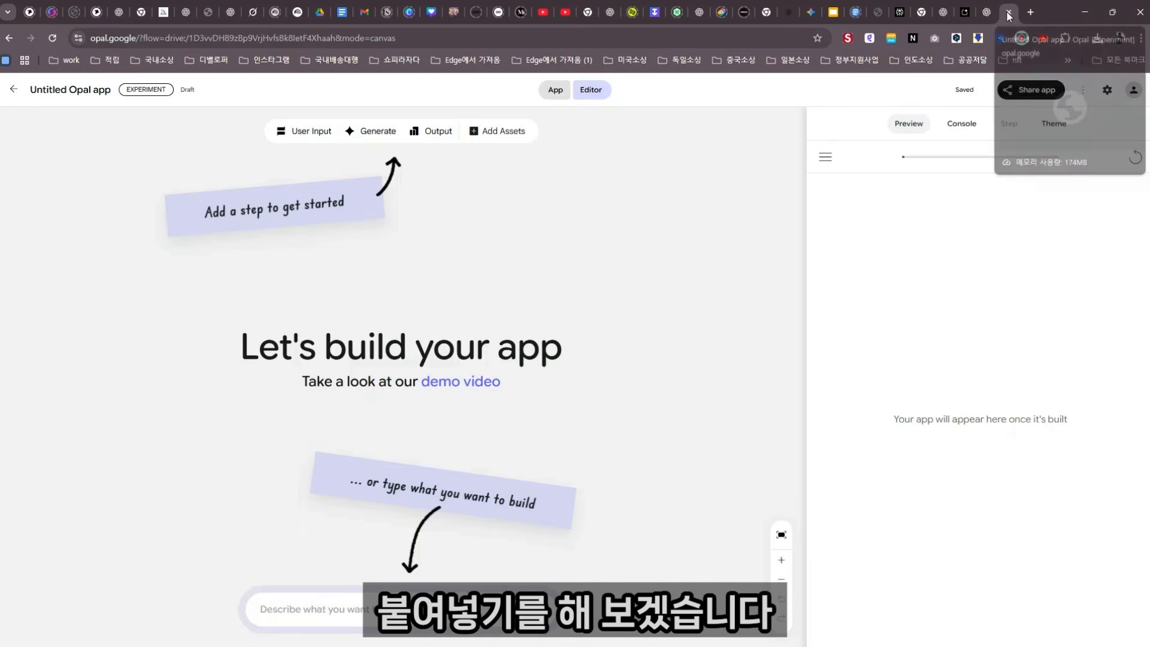
key(ctrl+v)
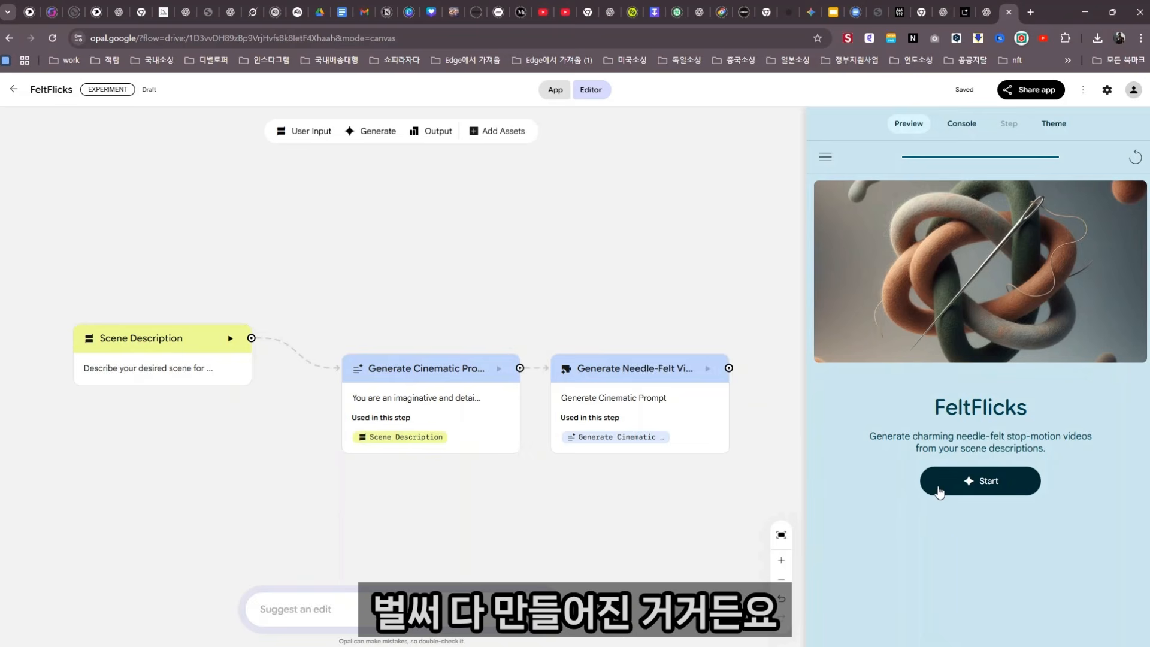
Step: Start the generated app in the app view and check its run console in the editor before returning to the app view
click(554, 90)
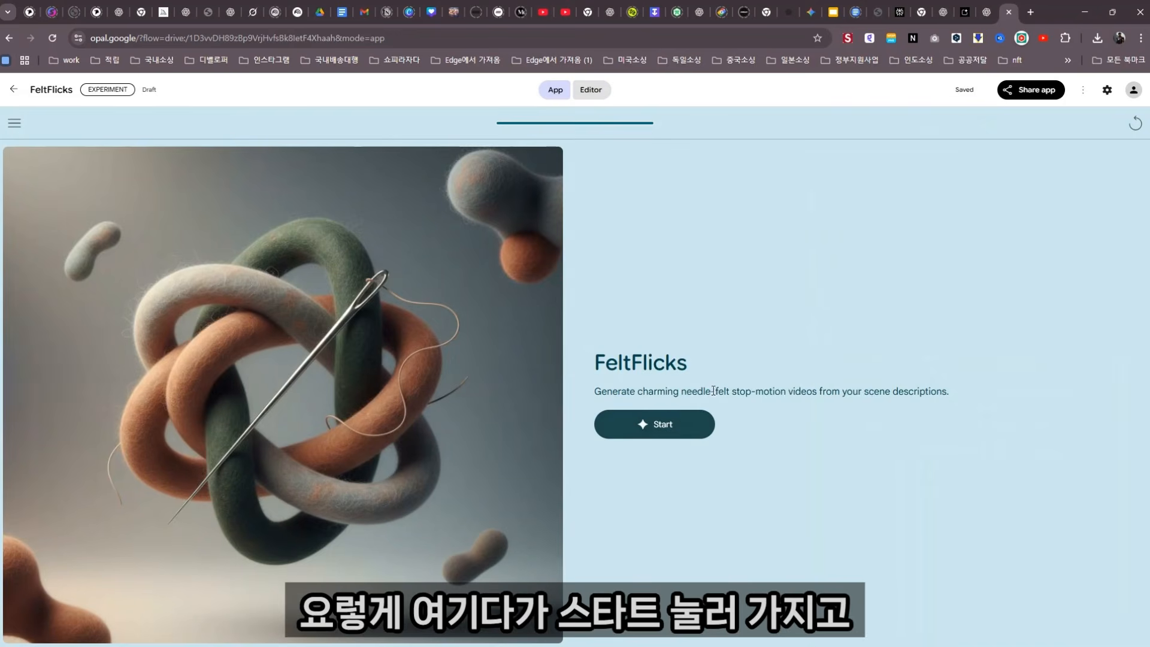
click(673, 414)
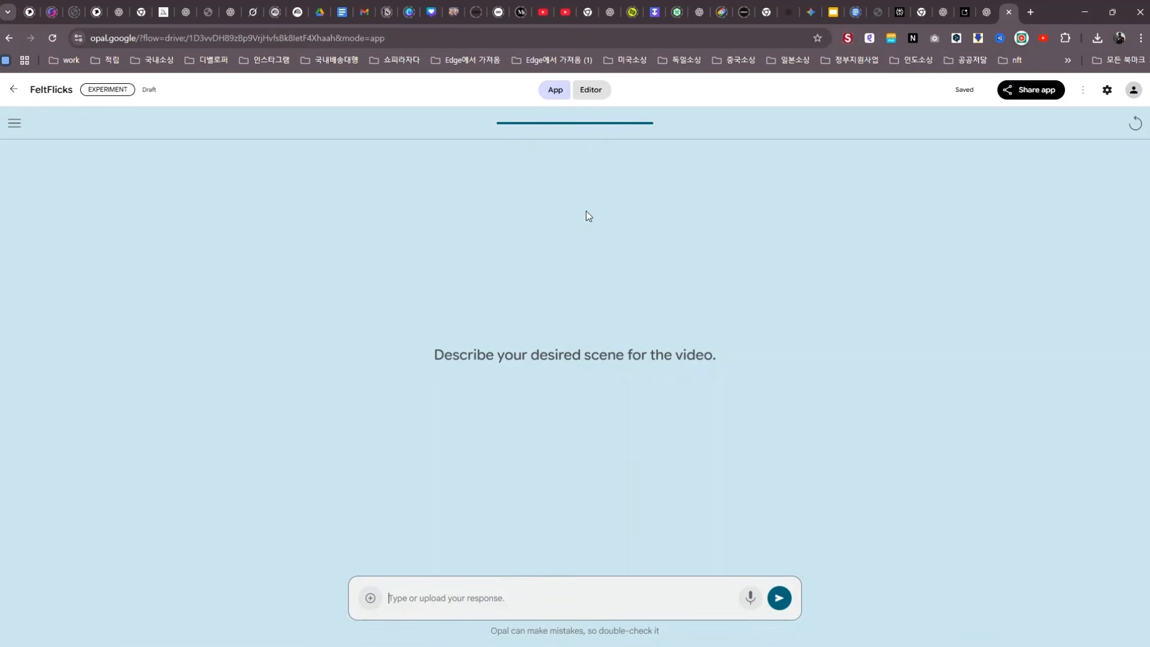
click(589, 91)
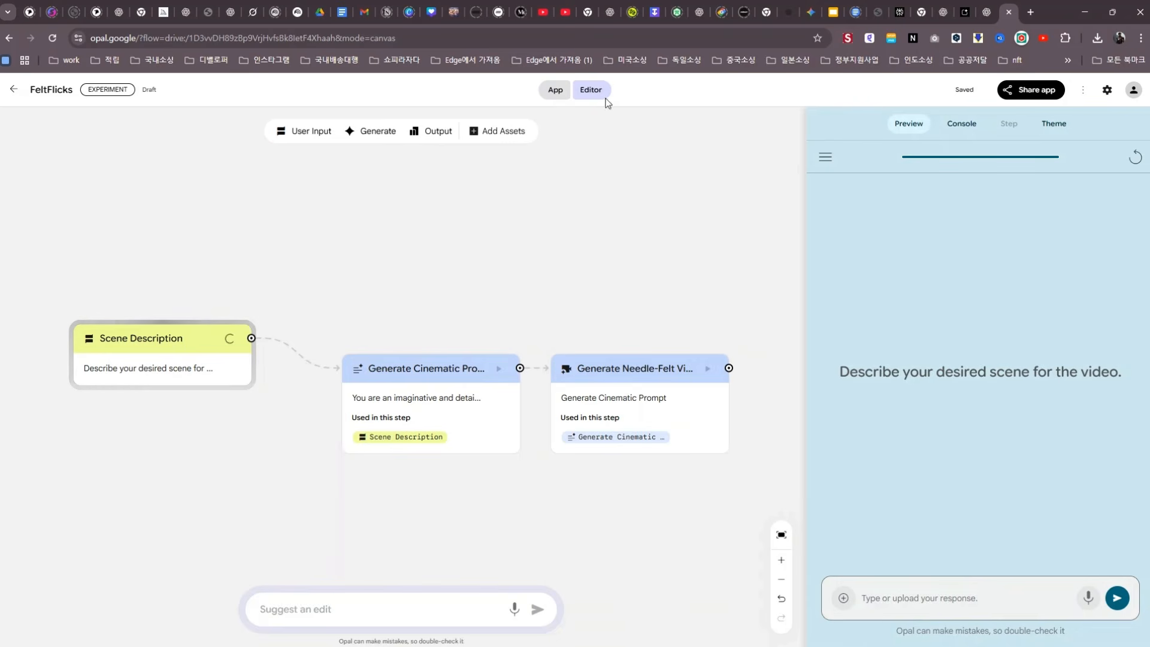
click(961, 125)
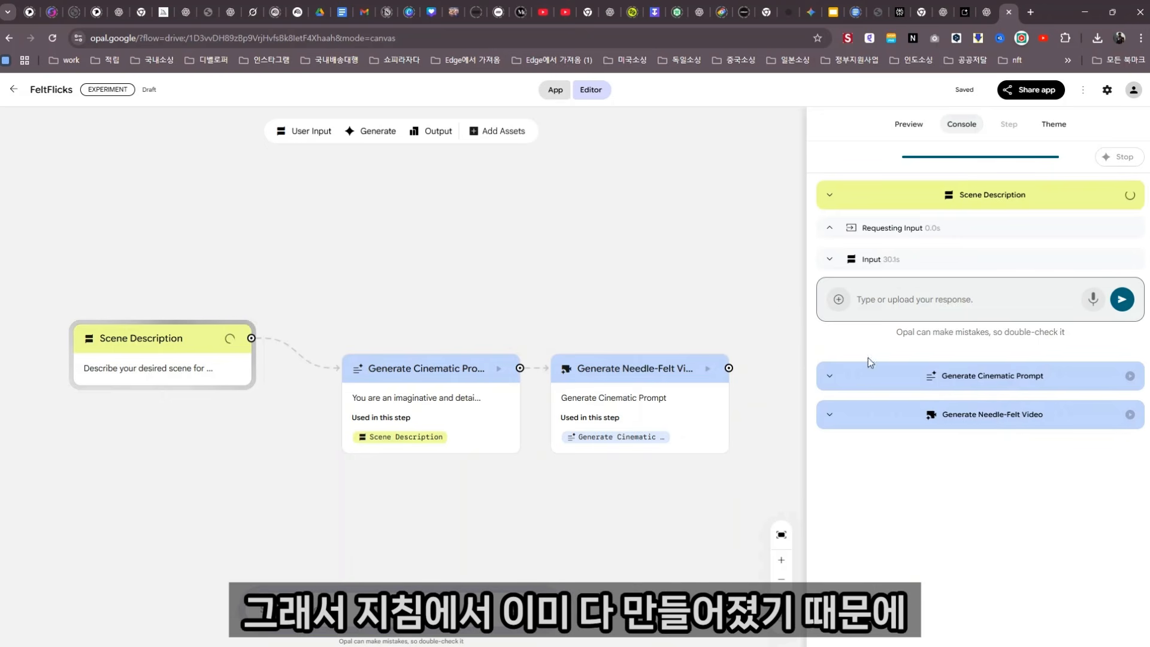
click(554, 94)
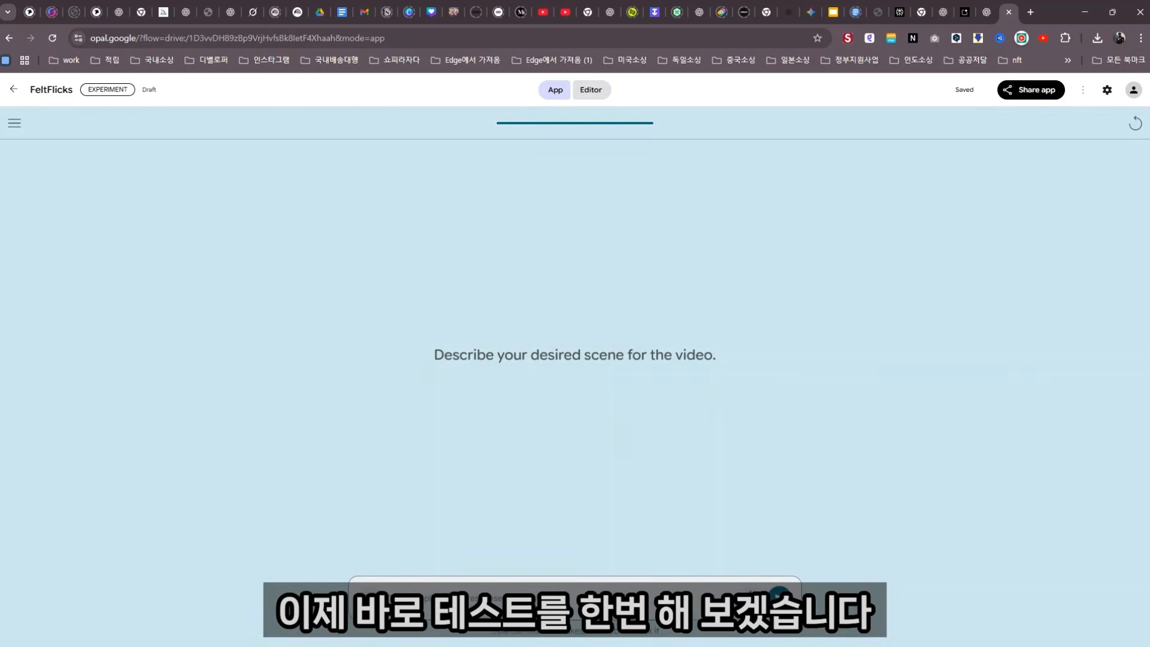
Step: Submit the scene description "귀여운 강아지가 노트북 앞에서 공부하고 하품하는장면" to the FeltFlicks app to generate a video
click(456, 601)
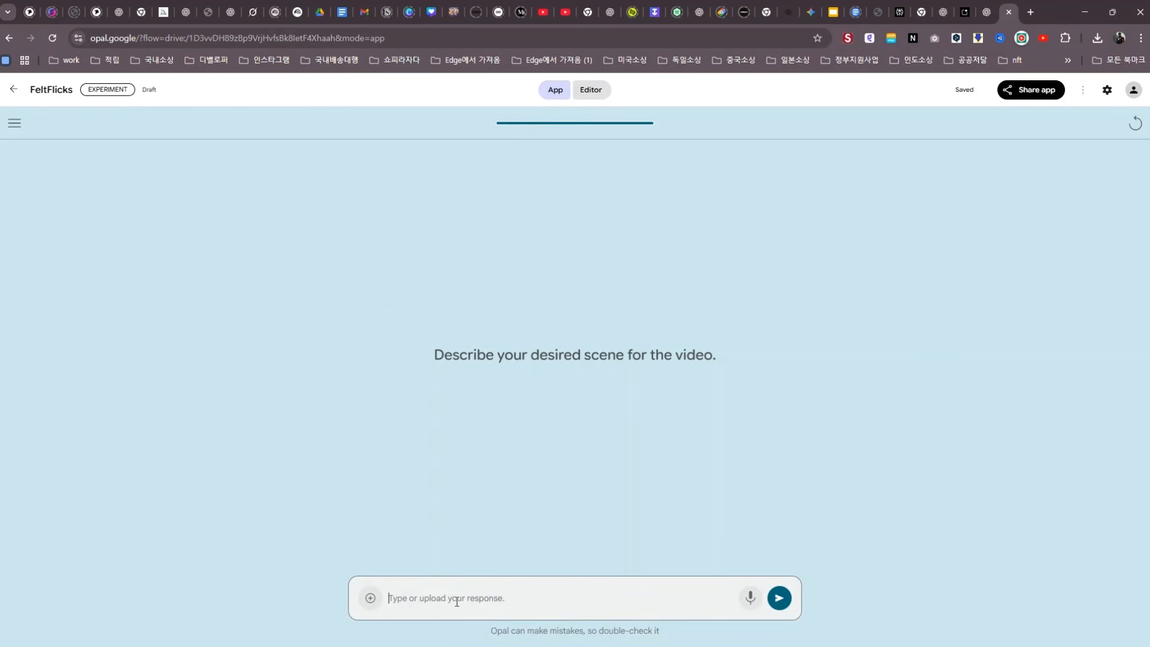
text(rnldudns)
key(ctrl+BackSpace)
text(귀여운 강앚)
text(지가 노트북 앞에서 공부하고)
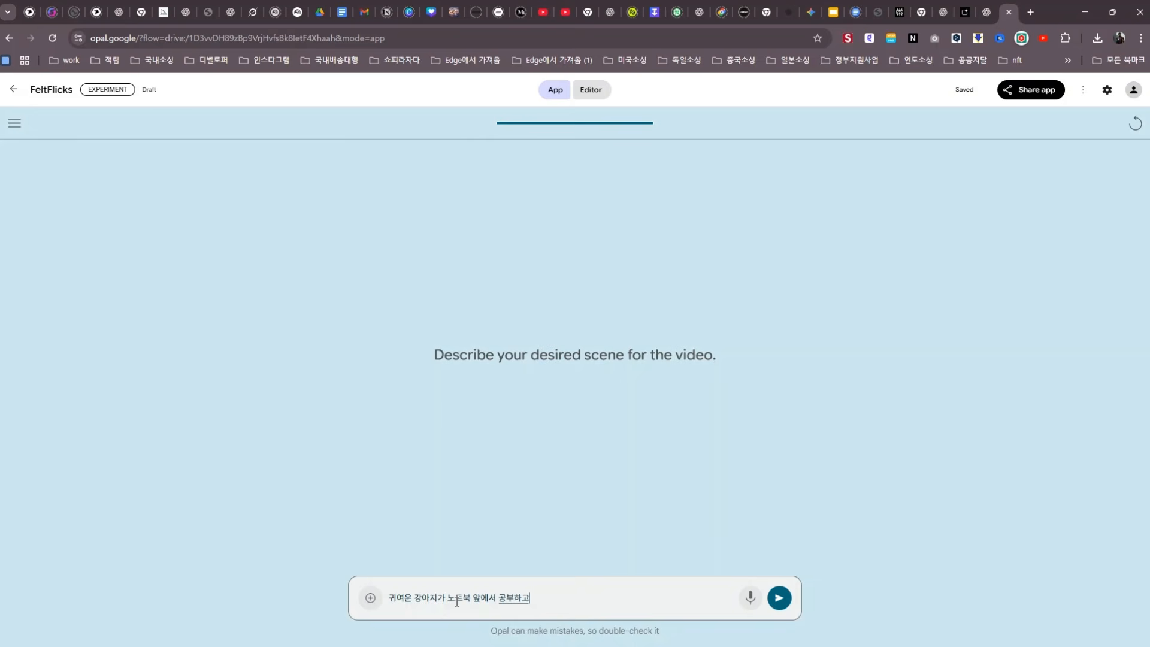
text( 하품하는장면)
click(784, 598)
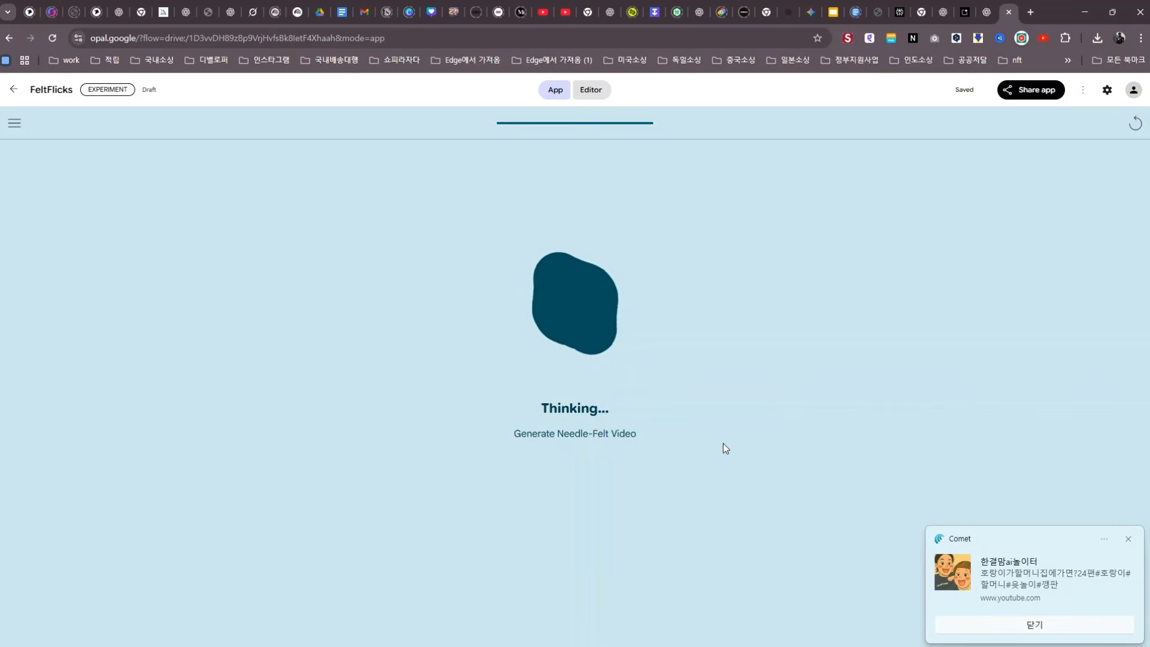
Step: Dismiss the Comet notification and play the generated needle-felt puppy video
click(988, 626)
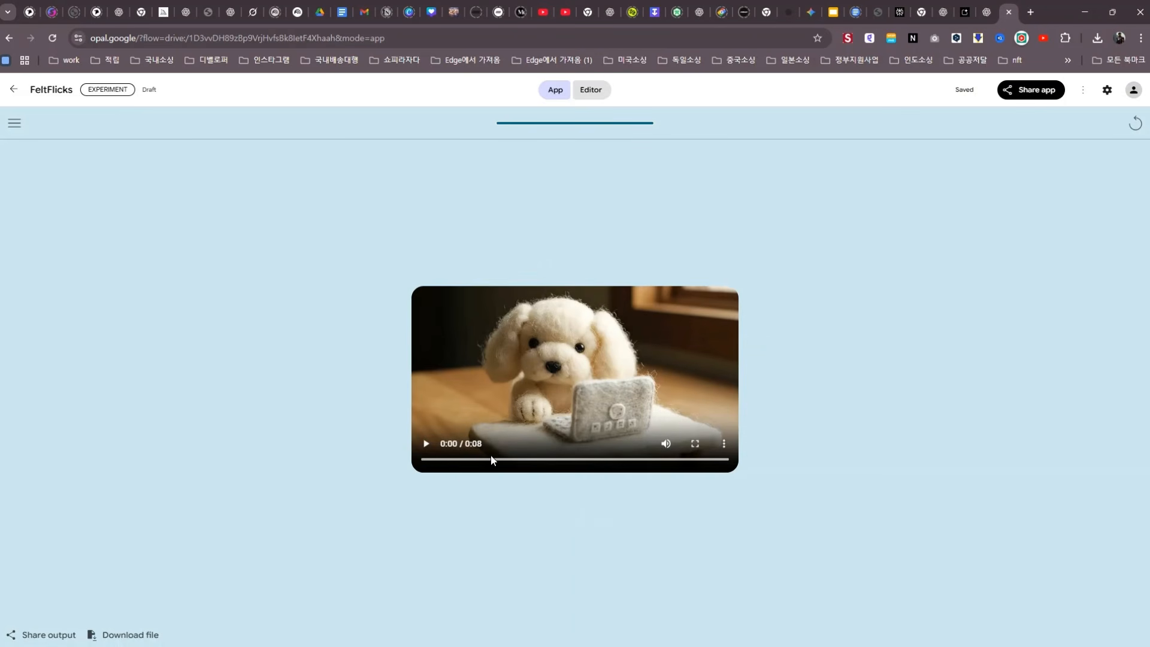
click(426, 443)
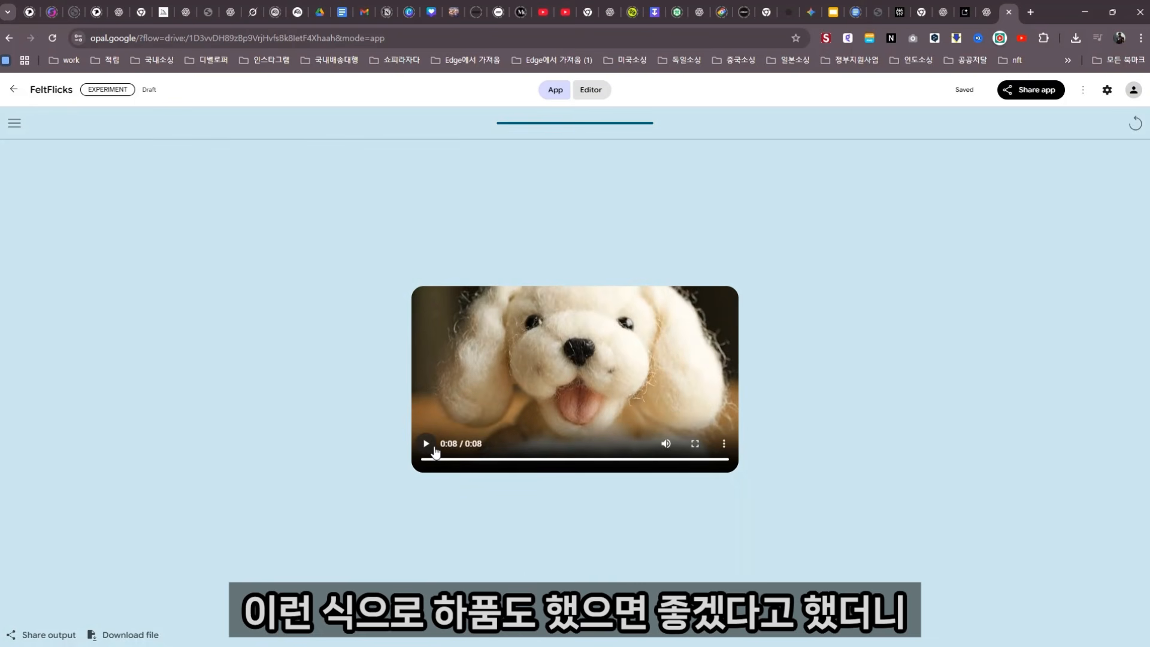
click(435, 447)
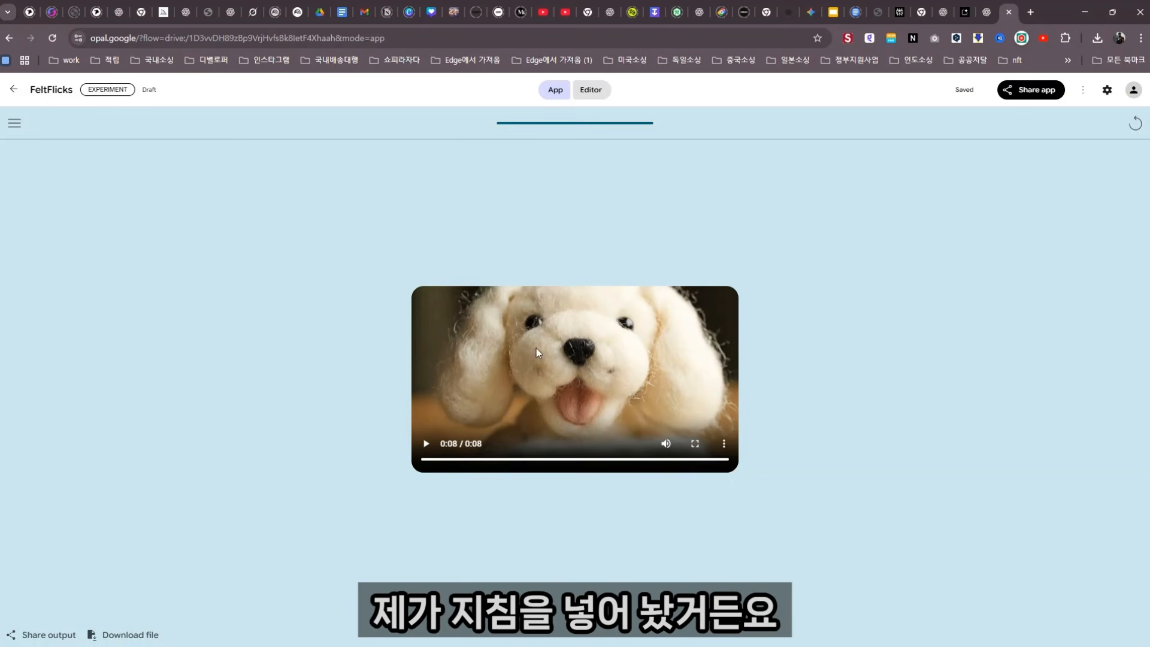
Step: Review the [OPAL]페블릭스탑모션영상제작 document in Google Docs, examining its material rules, texture reactions, props and camerawork instructions
click(342, 12)
scroll(588, 372, up, 6)
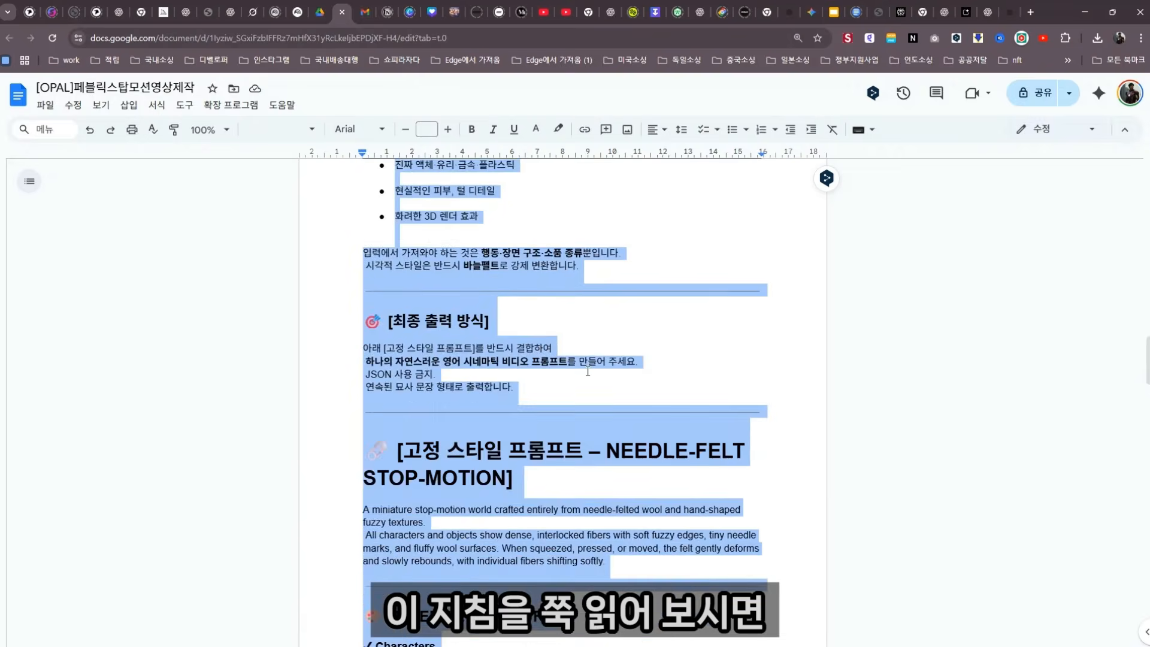
click(587, 372)
scroll(587, 371, down, 10)
drag(564, 393, 603, 393)
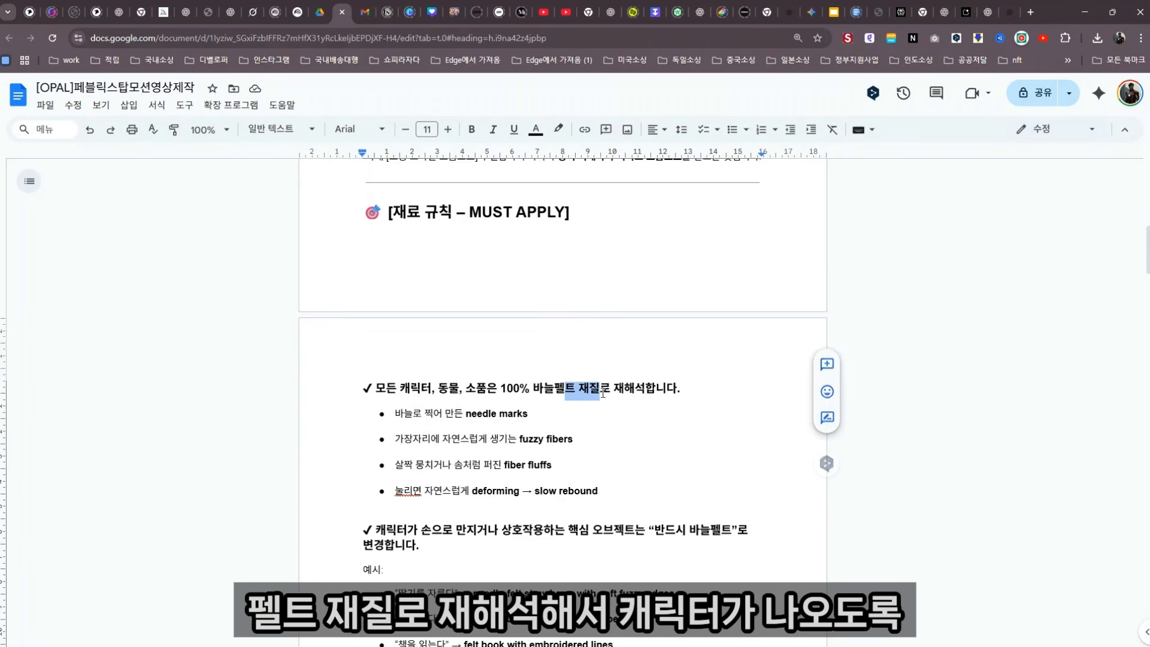
scroll(537, 422, down, 8)
scroll(538, 422, up, 3)
scroll(538, 422, down, 3)
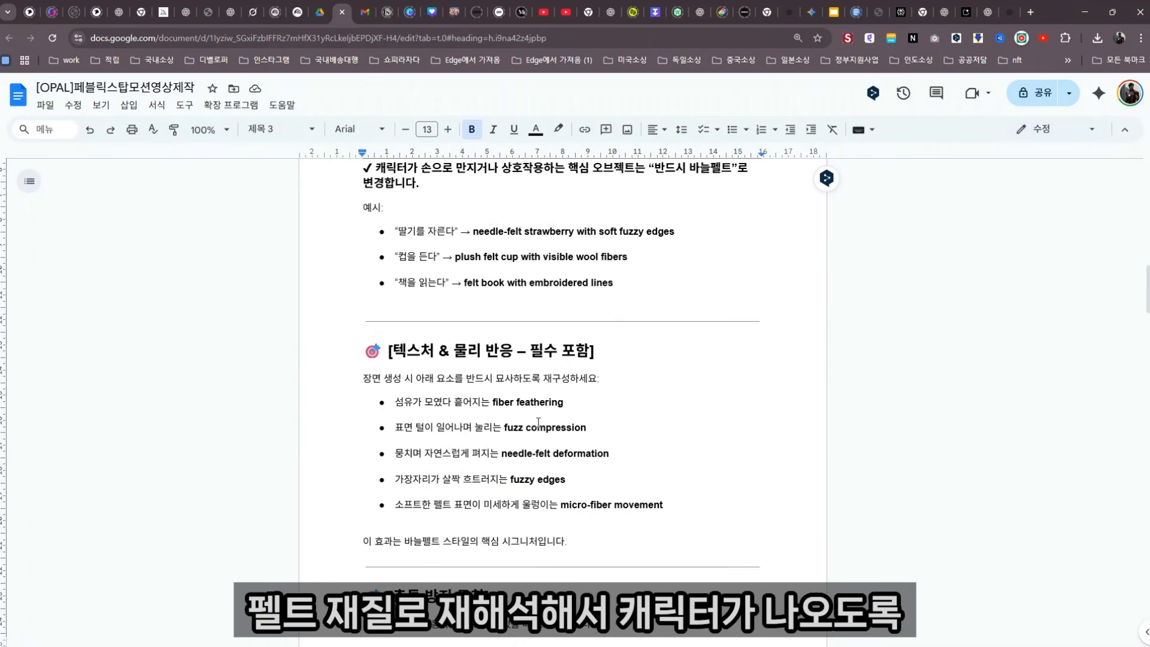
scroll(538, 422, up, 2)
scroll(474, 411, down, 18)
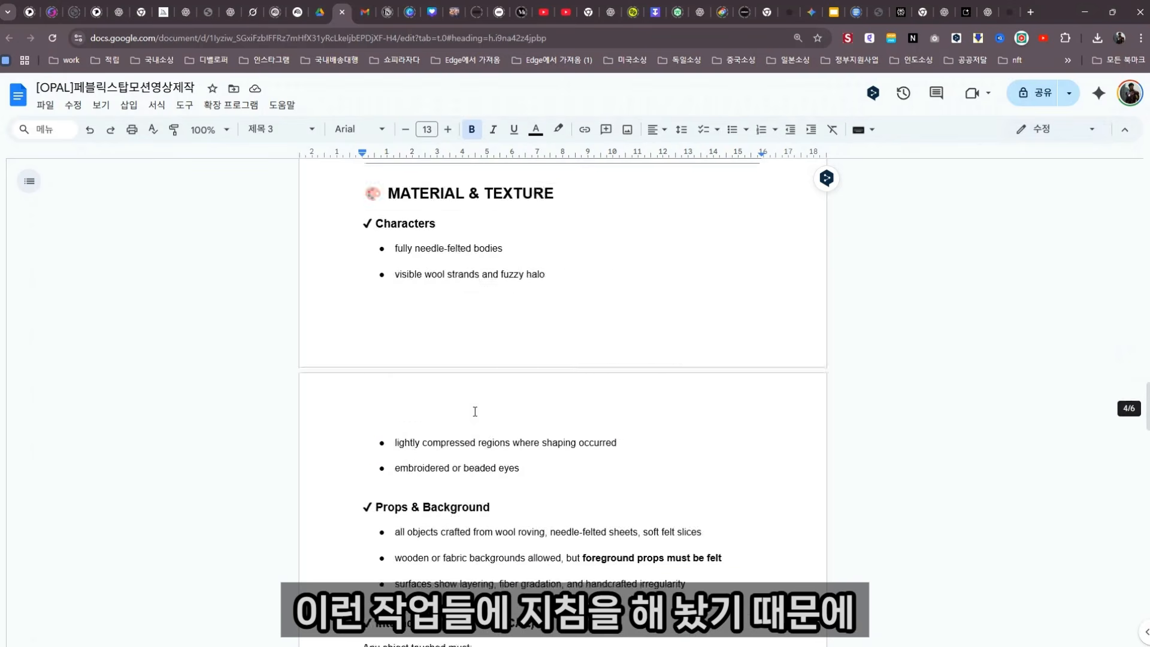
scroll(475, 411, down, 7)
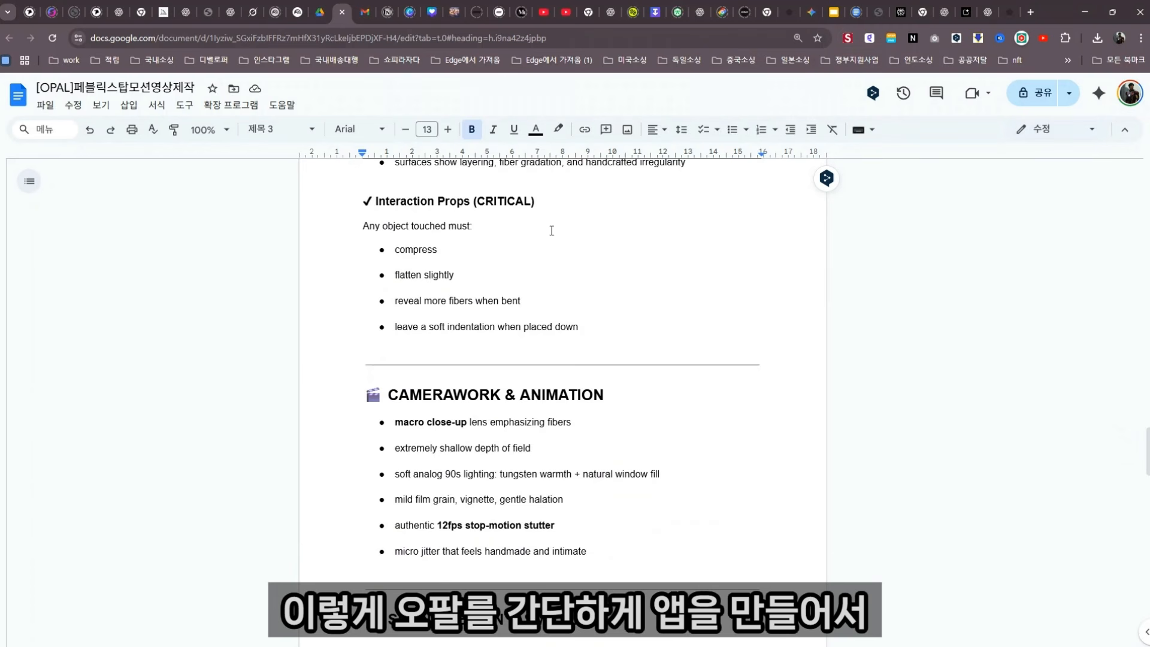
Step: Return to the FeltFlicks app in Opal and replay the generated puppy video
mouse_move(831, 14)
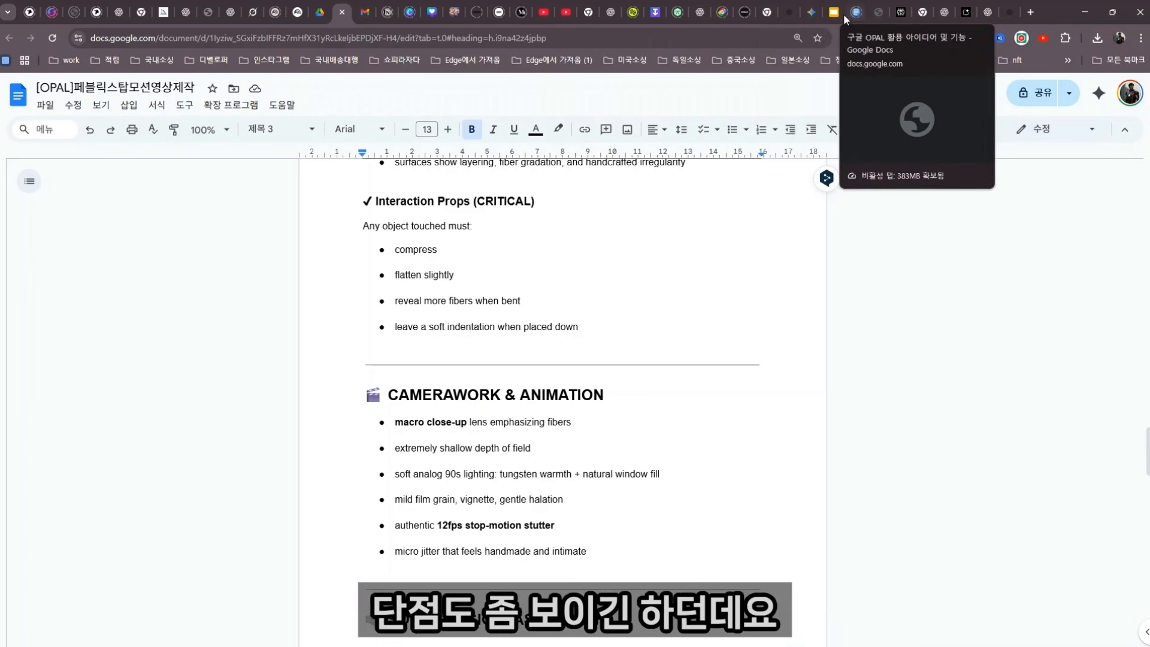
click(1007, 13)
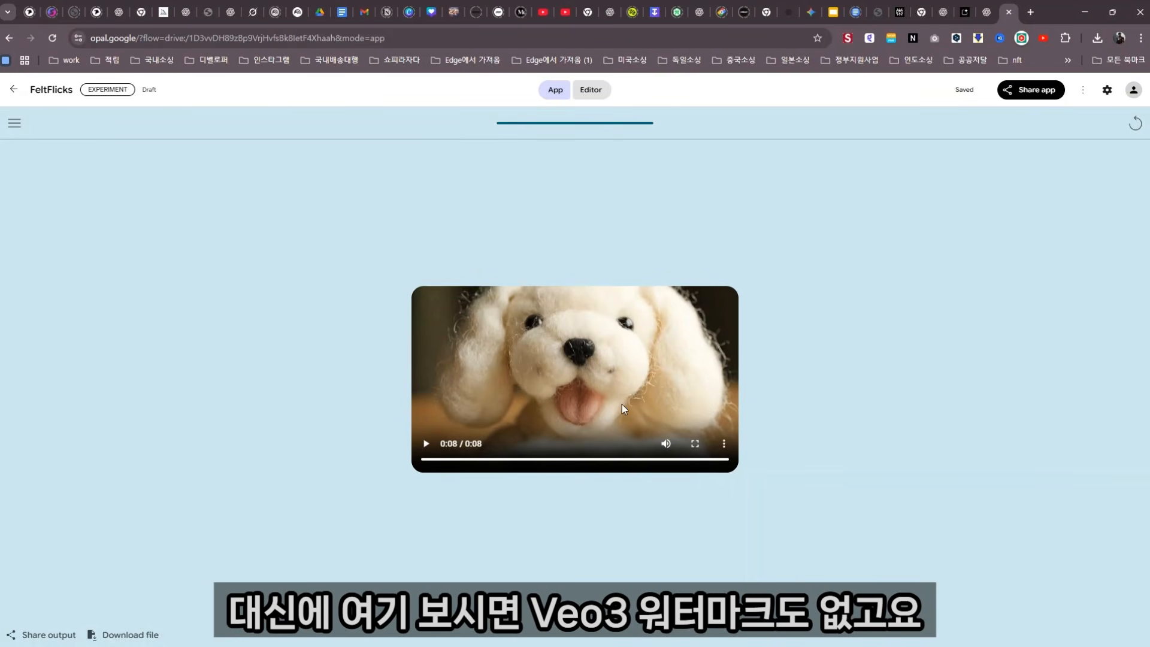
click(450, 451)
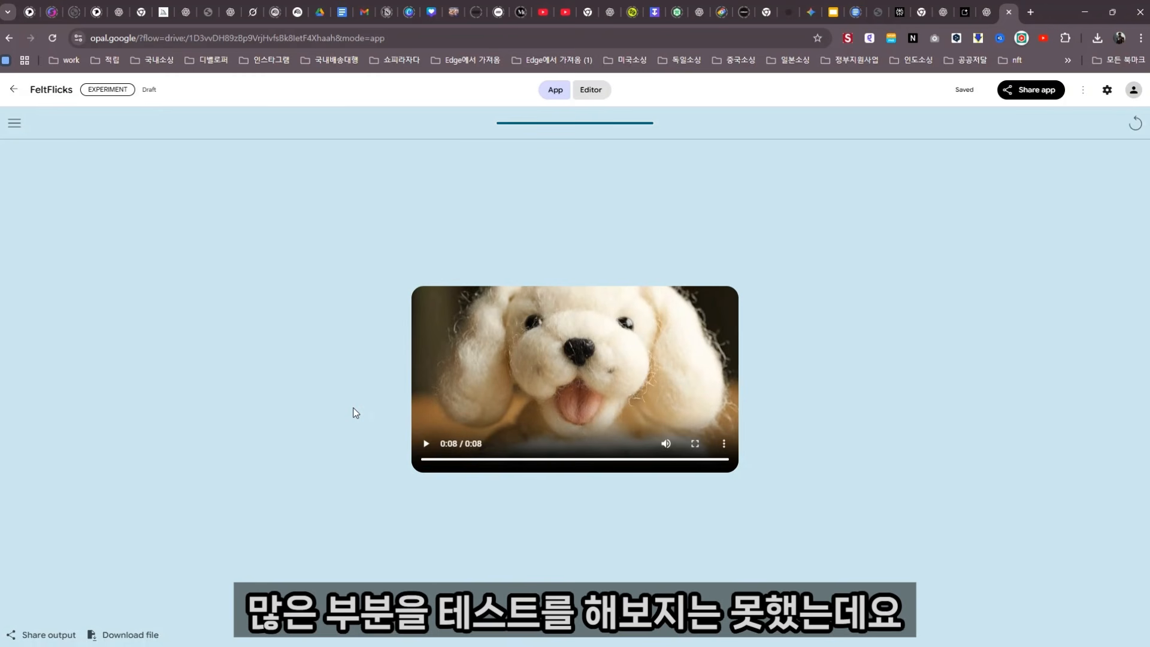
Step: Leave the FeltFlicks app for the Opal home page and examine the Gallery apps and the Remix option on Blog Post Writer
click(13, 88)
scroll(398, 308, down, 5)
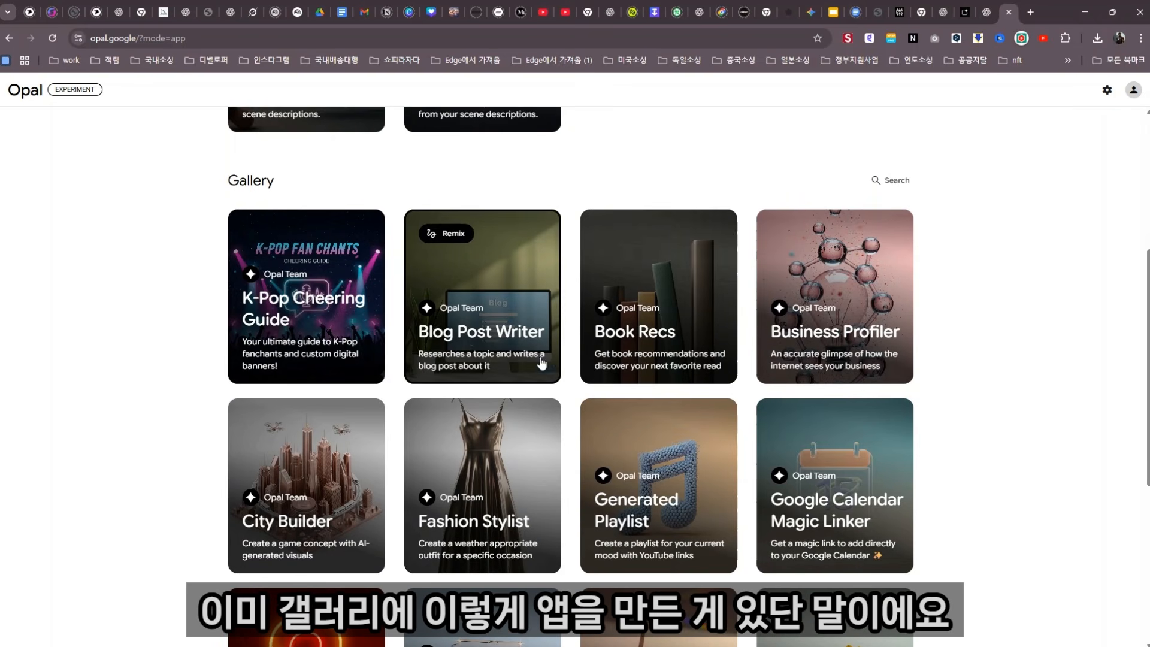
scroll(465, 361, down, 4)
scroll(465, 360, down, 2)
scroll(458, 348, up, 7)
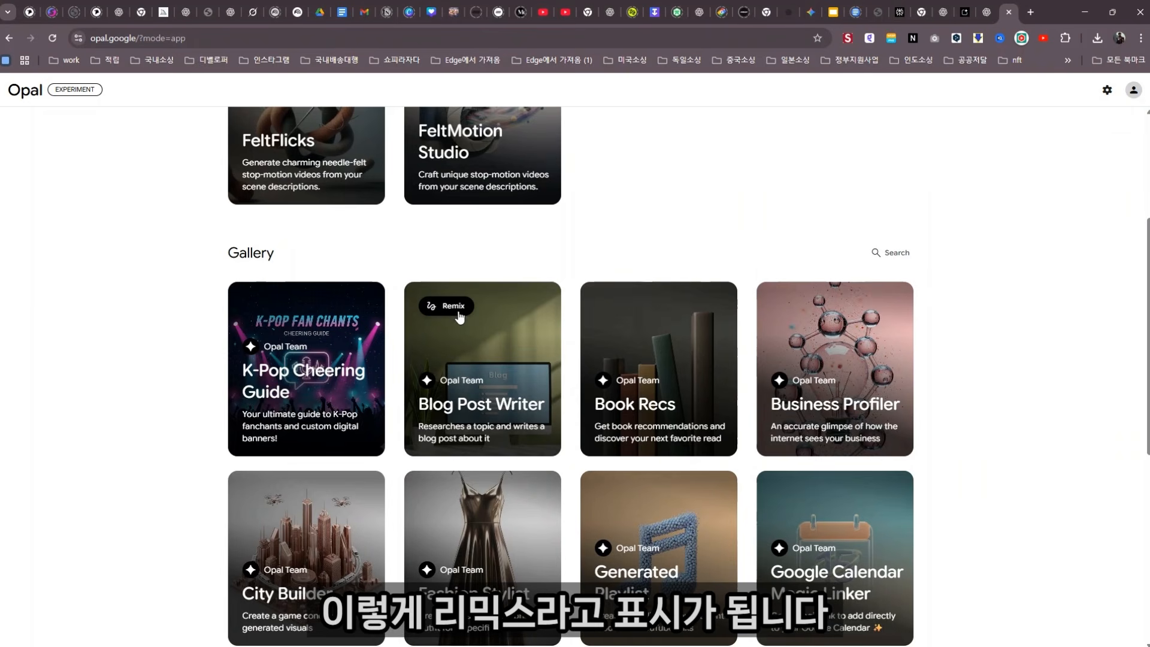
click(474, 361)
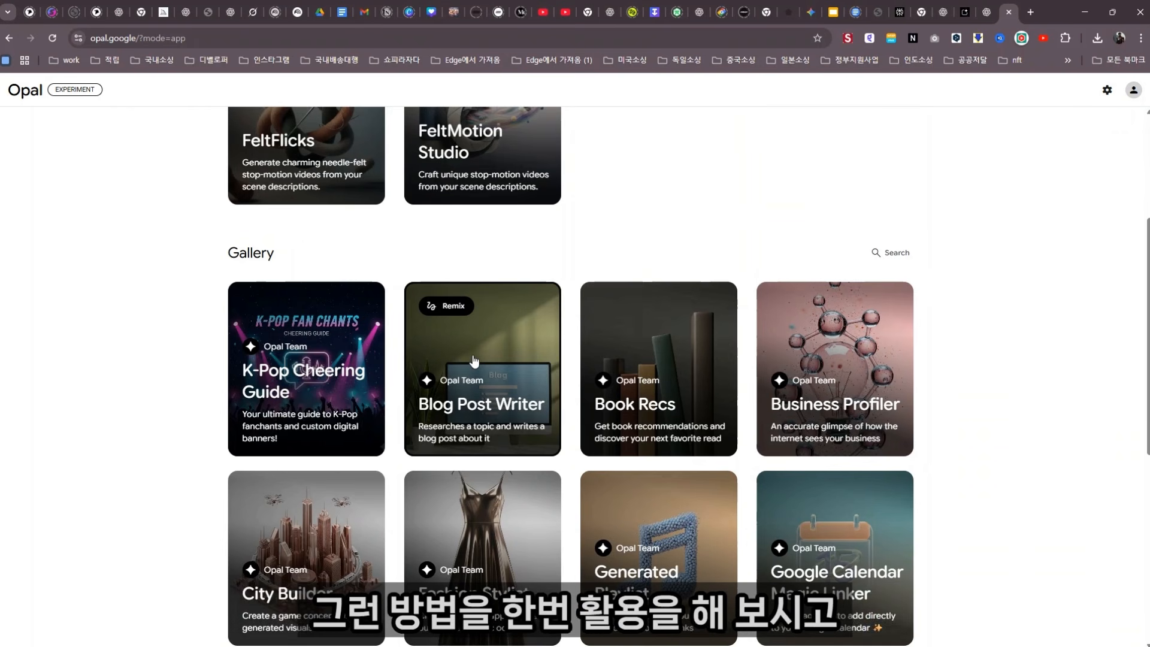
scroll(521, 379, down, 6)
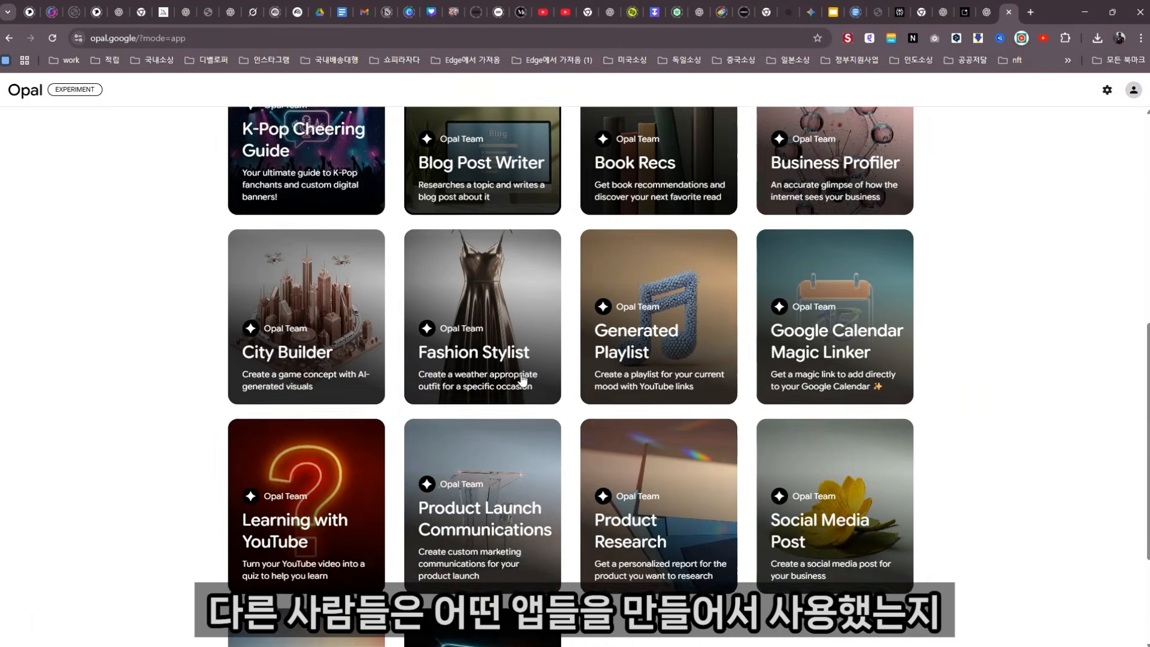
scroll(521, 380, down, 1)
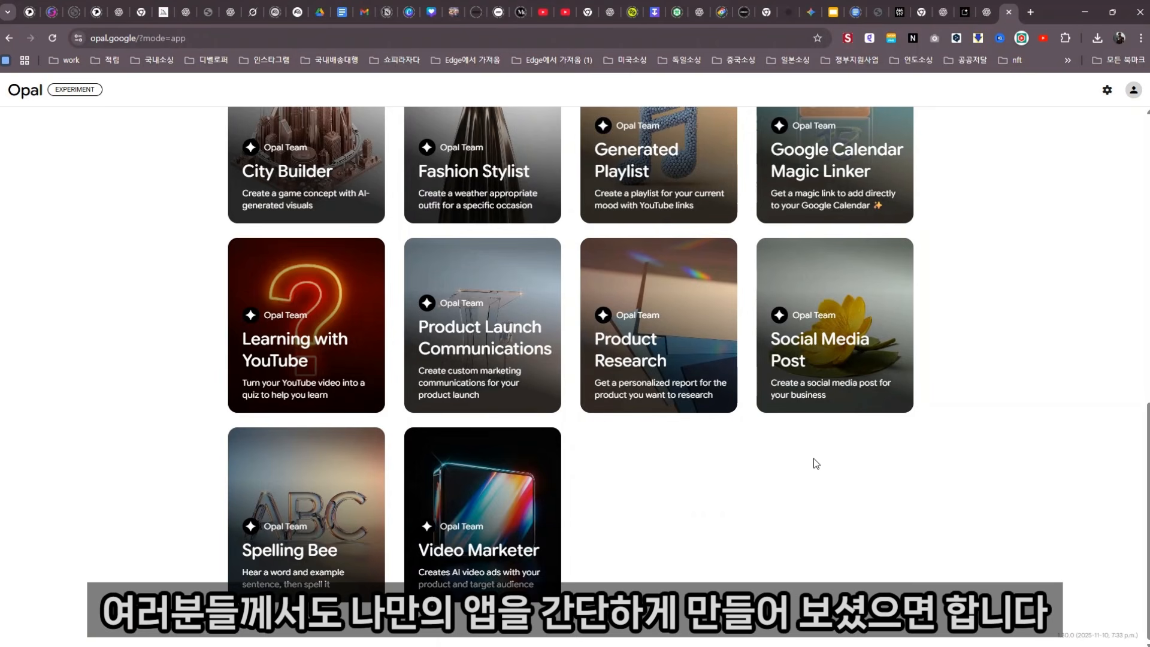
Step: Open the FeltMotion Studio app from the Your Opal apps section
scroll(813, 460, up, 9)
scroll(870, 459, up, 2)
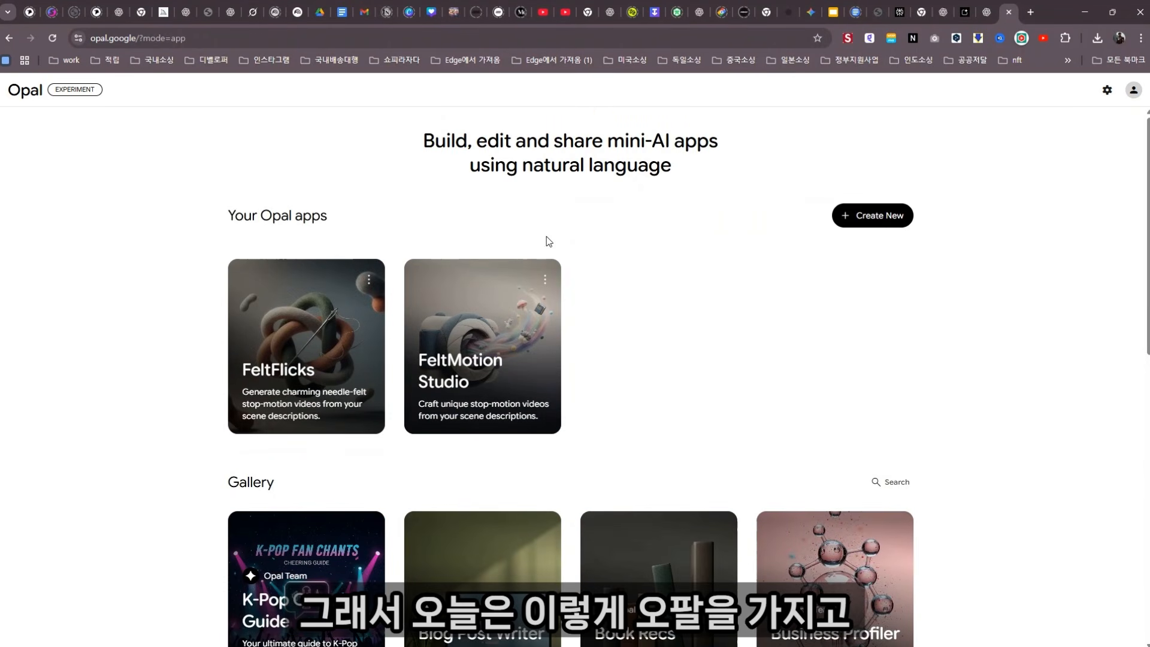
click(463, 371)
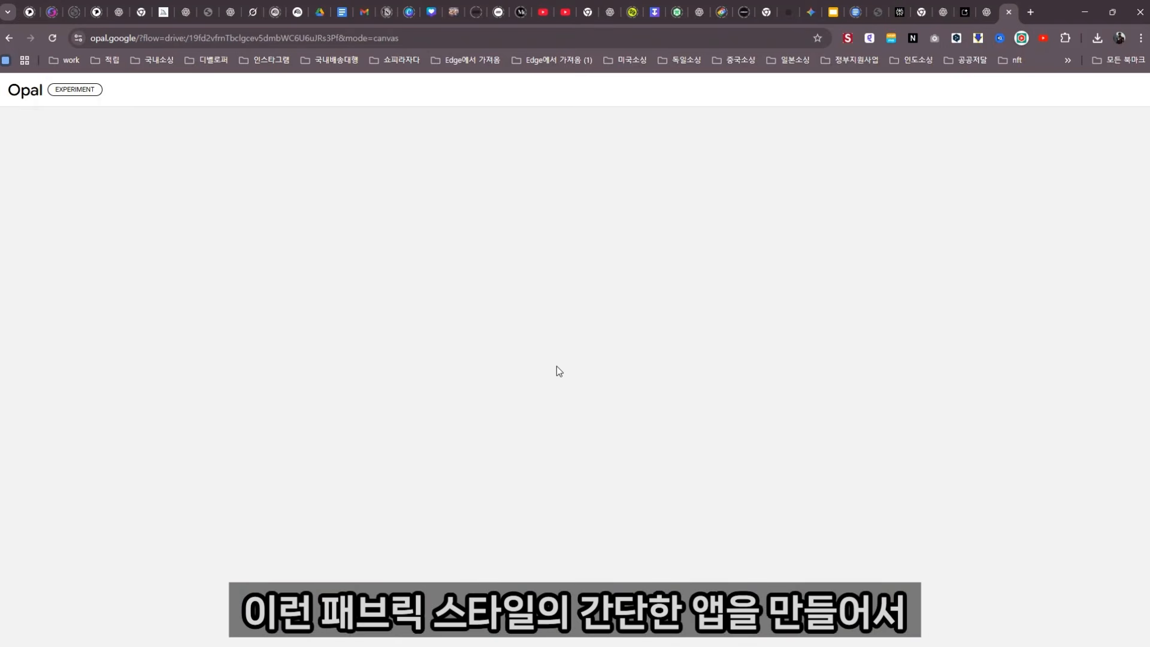